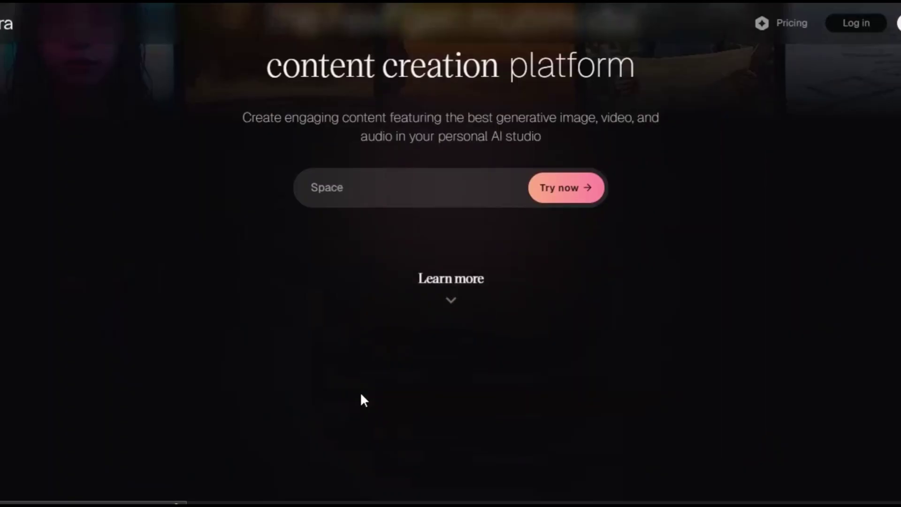
Look over the Hedra homepage, then choose Try now to enter the app
scroll(361, 395, "down", 20)
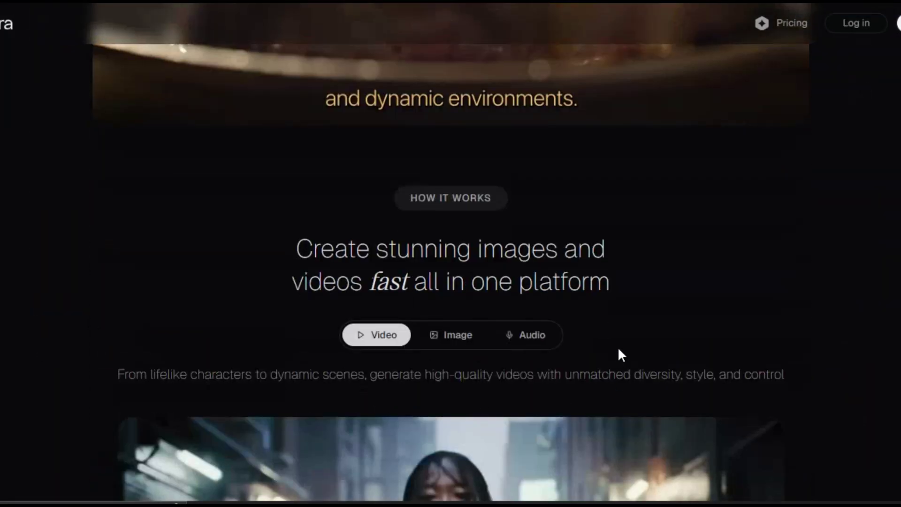
scroll(618, 349, "down", 15)
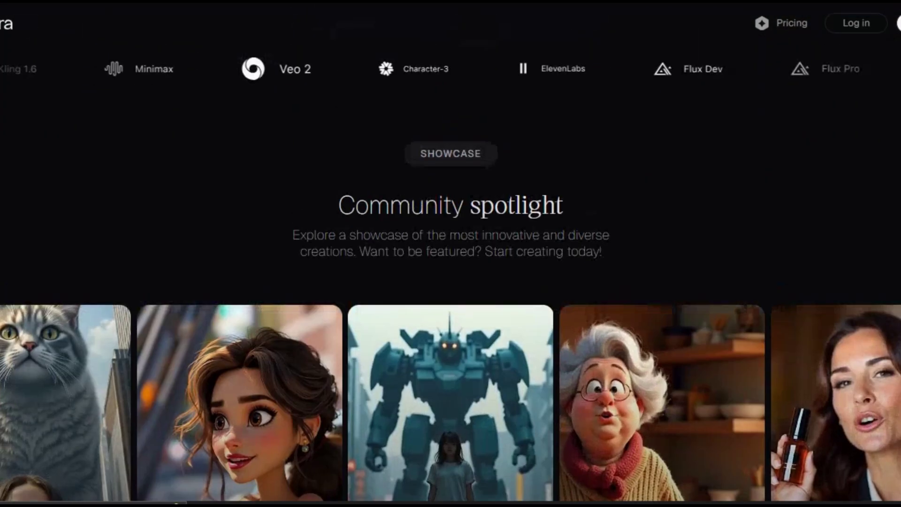
scroll(618, 346, "up", 12)
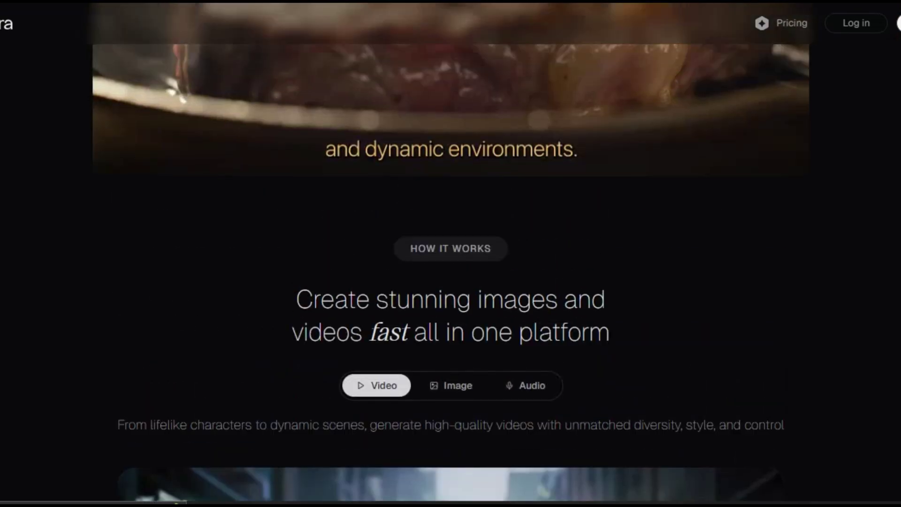
scroll(451, 253, "up", 18)
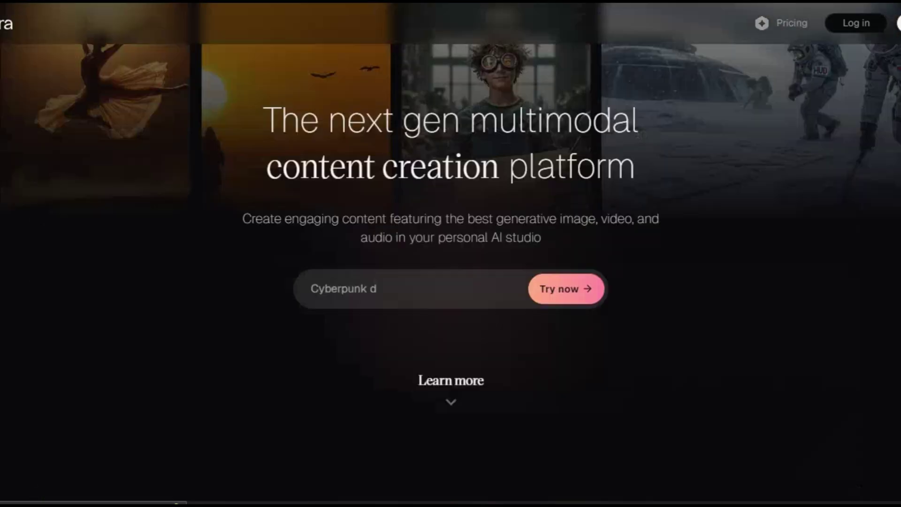
left_click(583, 367)
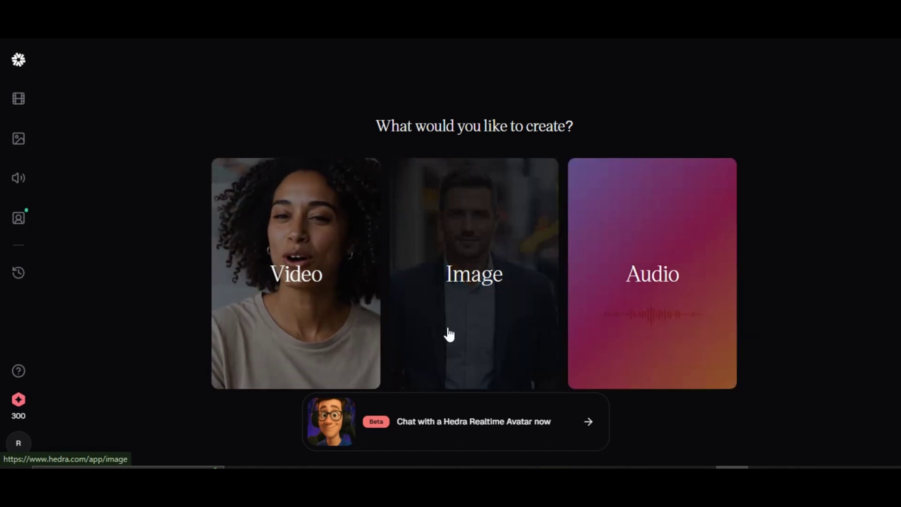
Start a Video project with the uploaded sunglasses portrait as the start frame
left_click(279, 314)
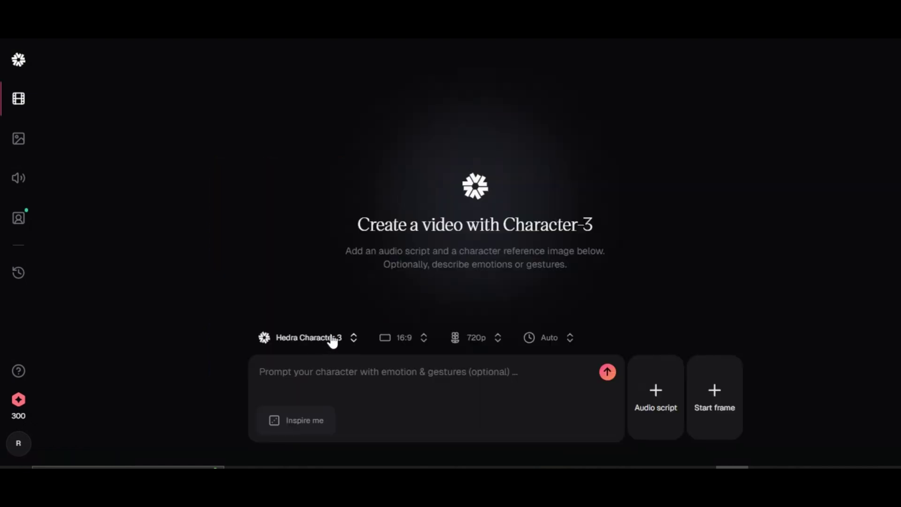
left_click(714, 393)
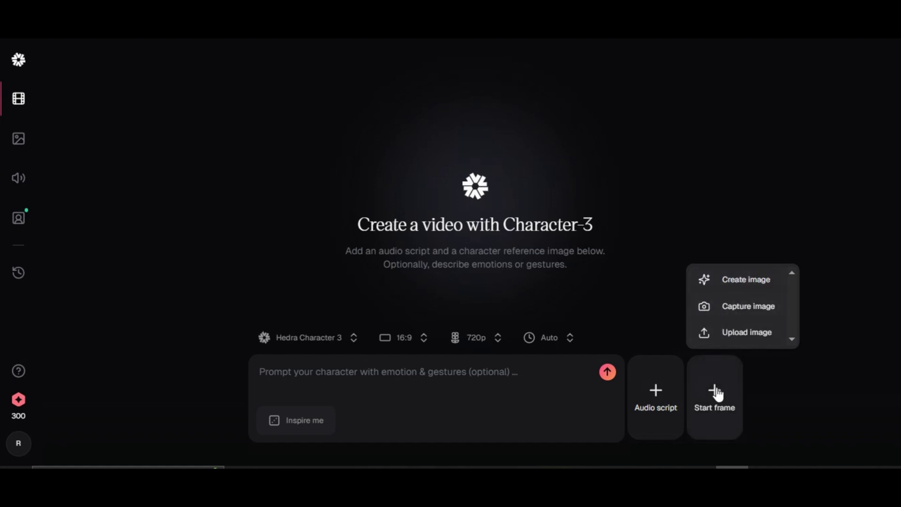
left_click(720, 335)
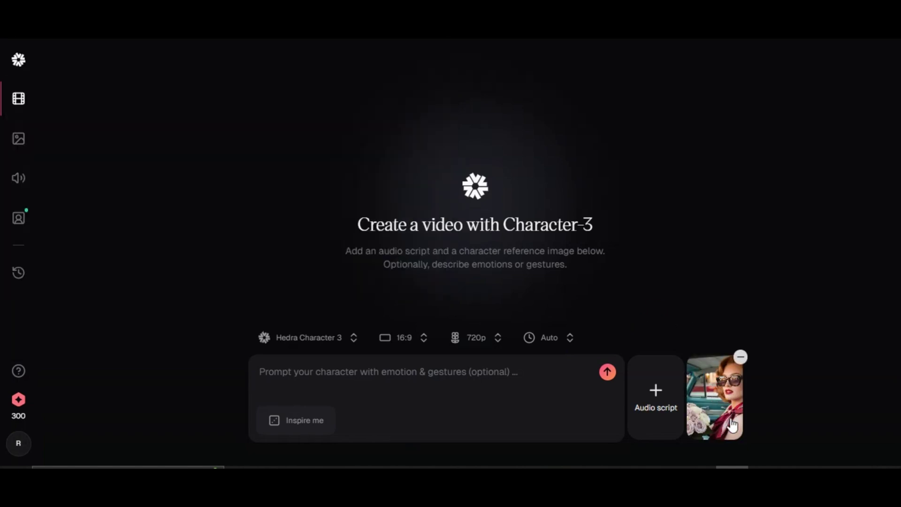
left_click(657, 394)
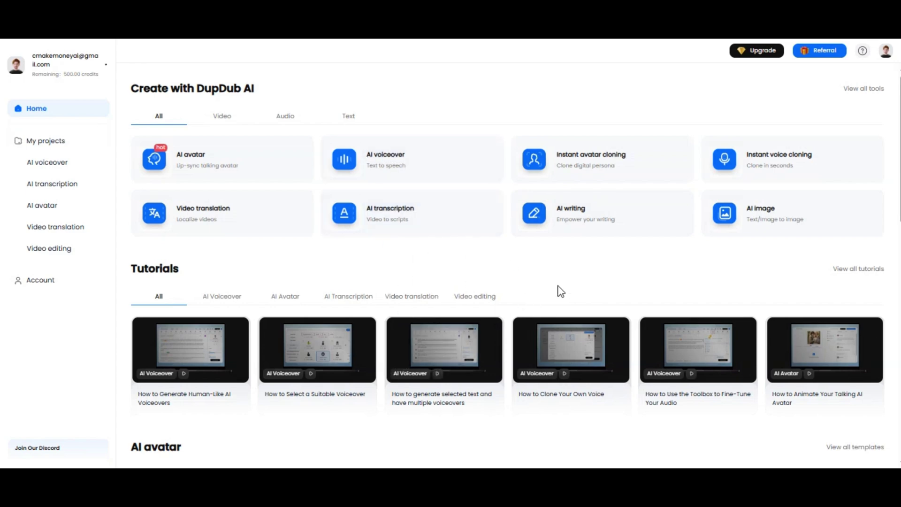
Open AI voiceover in single-voice mode and paste the 'Honestly, I use AI every day now…' script
left_click(399, 162)
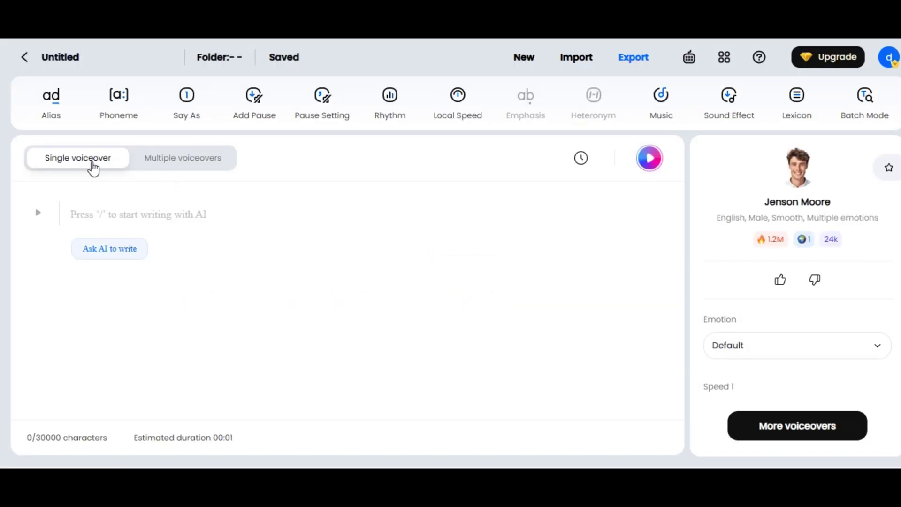
left_click(193, 172)
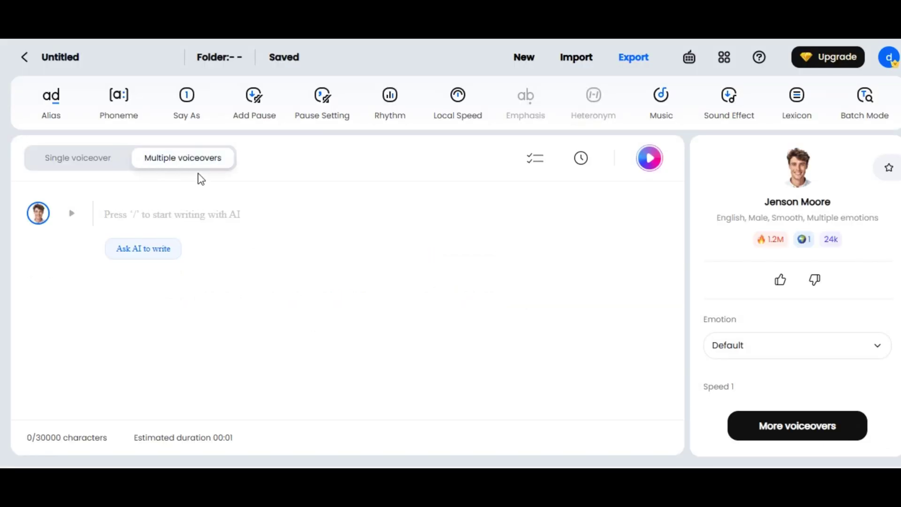
left_click(89, 159)
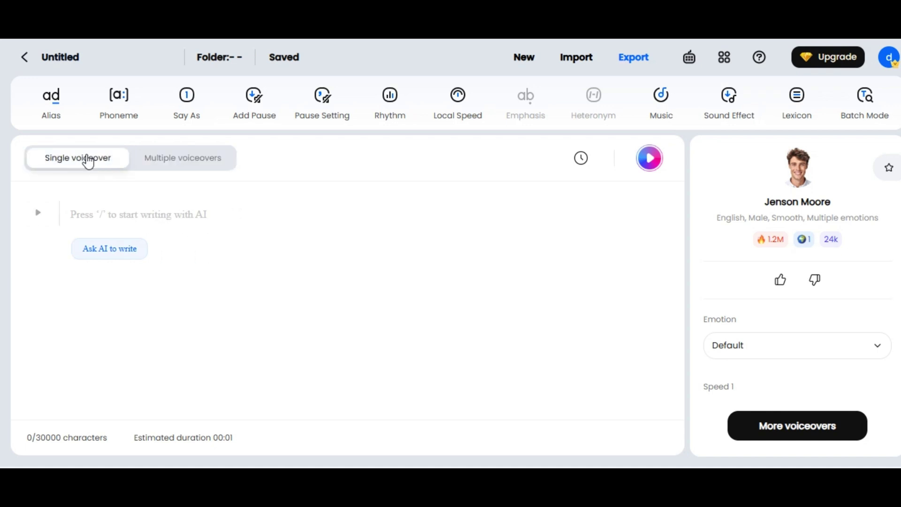
right_click(96, 217)
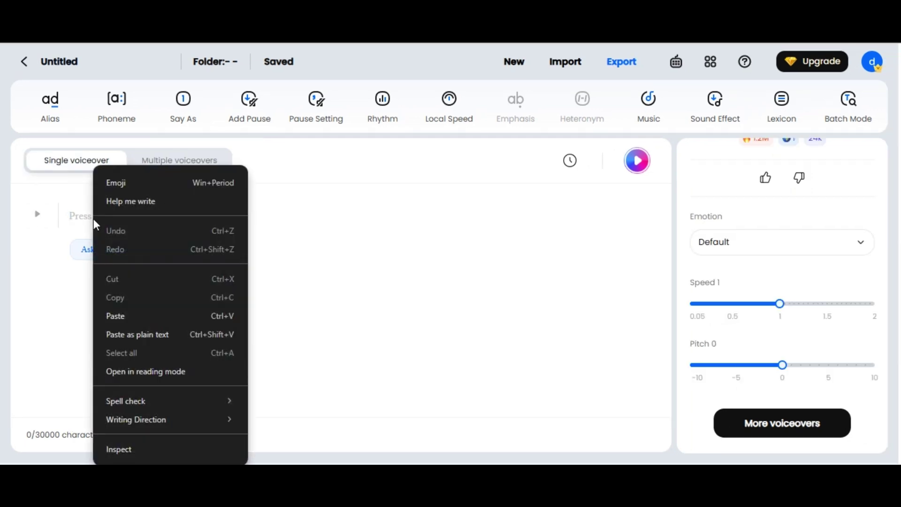
left_click(135, 312)
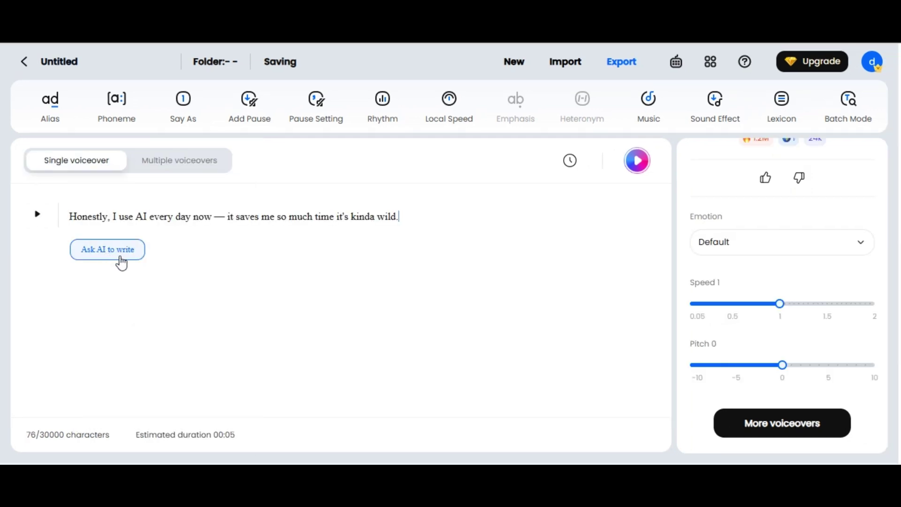
Set the voice emotion to Friendly, check the speed slider, and browse more voices
left_click(777, 350)
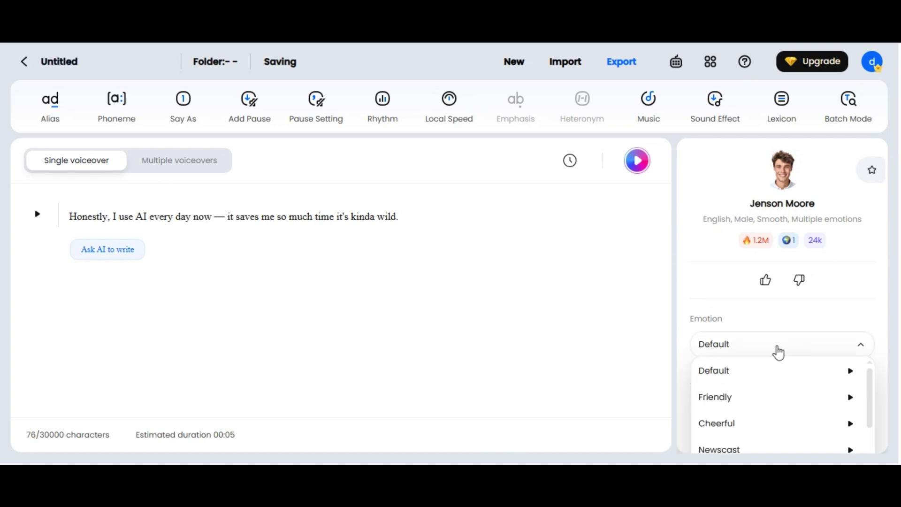
scroll(759, 377, "down", 1)
scroll(760, 378, "down", 3)
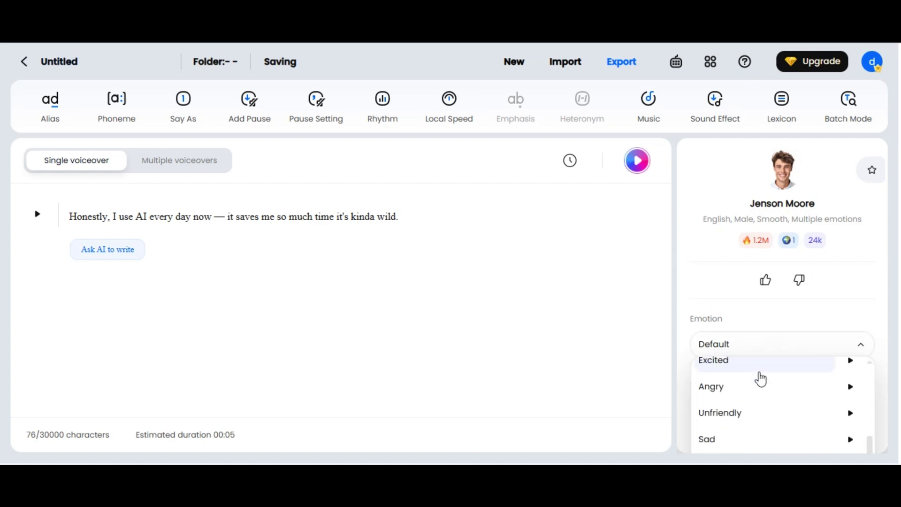
scroll(760, 377, "up", 4)
left_click(774, 400)
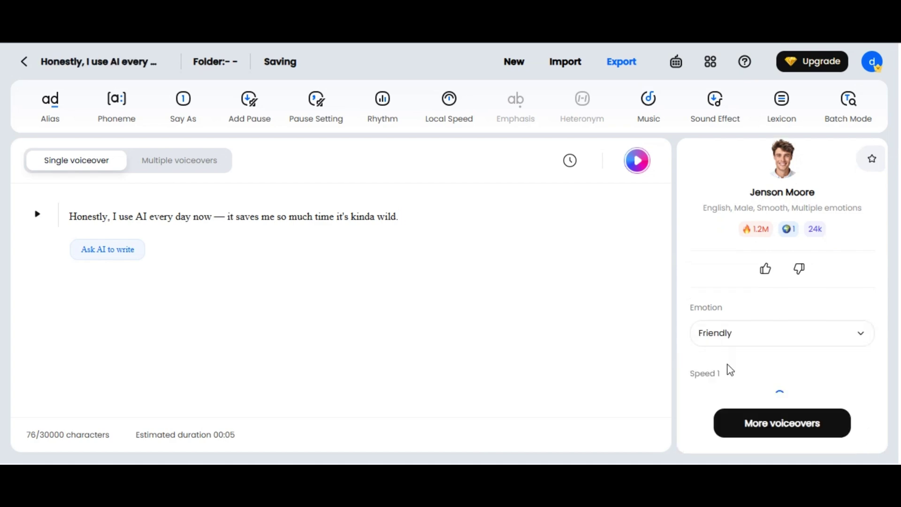
scroll(730, 370, "down", 2)
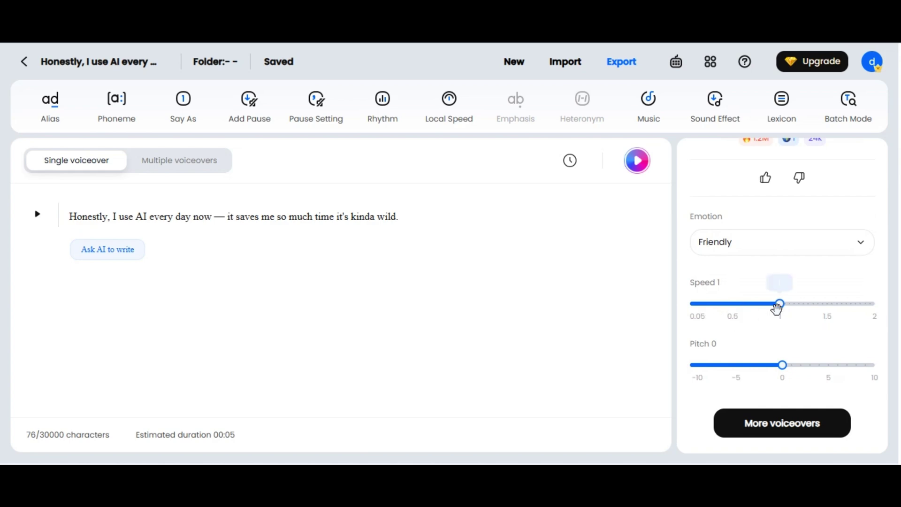
mouse_move(781, 365)
left_mouse_down()
mouse_move(830, 366)
mouse_move(735, 366)
mouse_move(791, 365)
mouse_move(782, 365)
left_mouse_up()
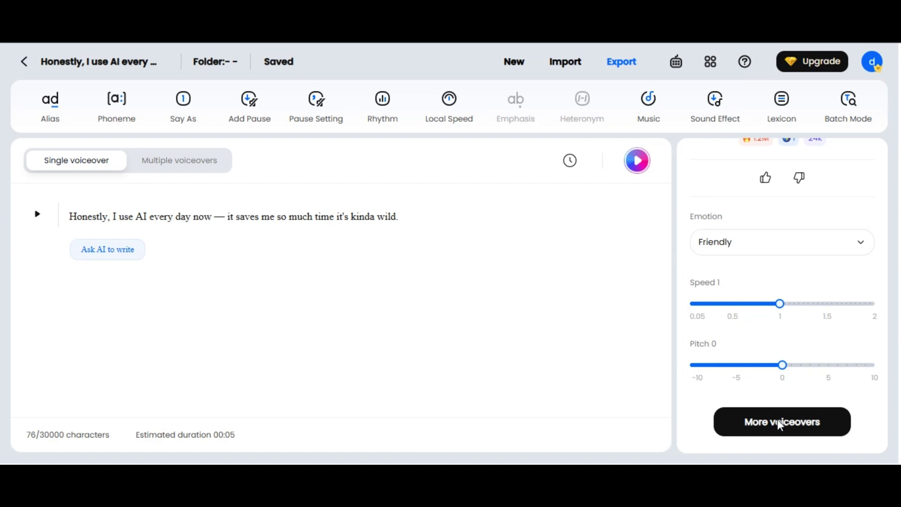
left_click(780, 424)
Filter the voice library to English, Female, Adults and Ultra quality voices
scroll(402, 300, "down", 5)
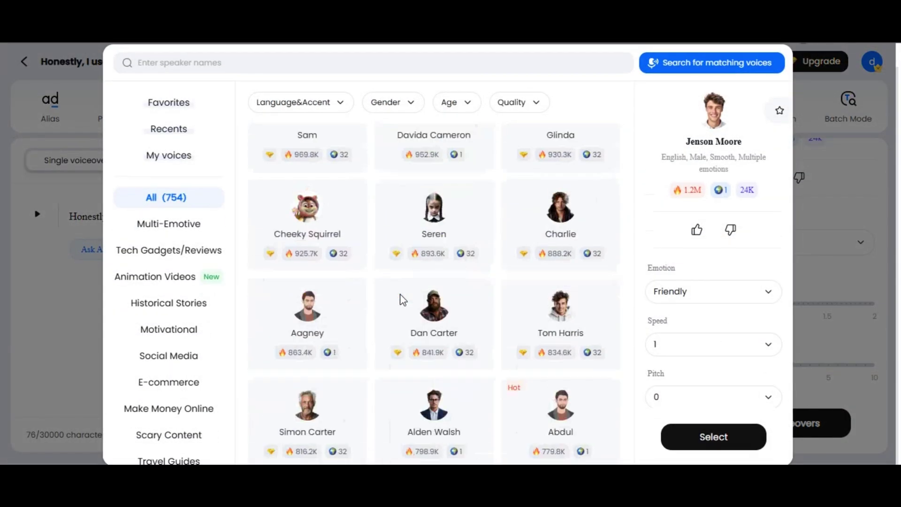
scroll(403, 300, "down", 10)
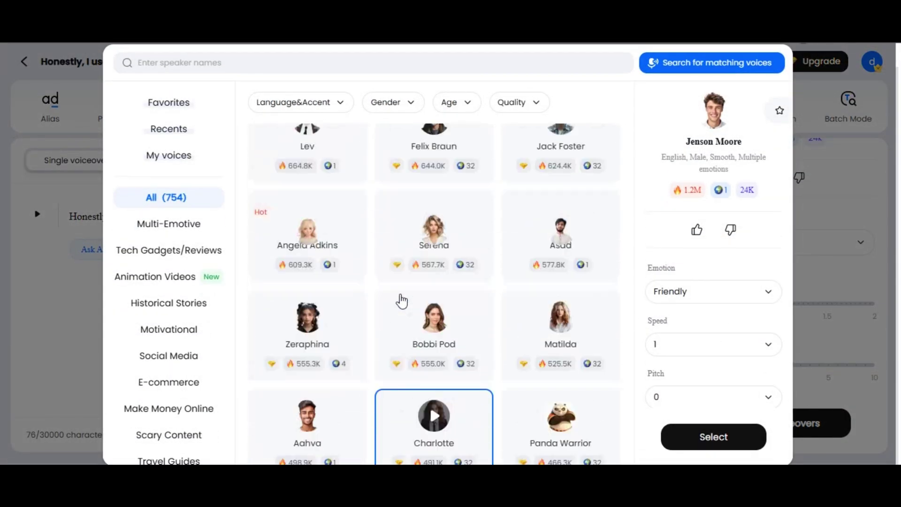
scroll(402, 300, "up", 10)
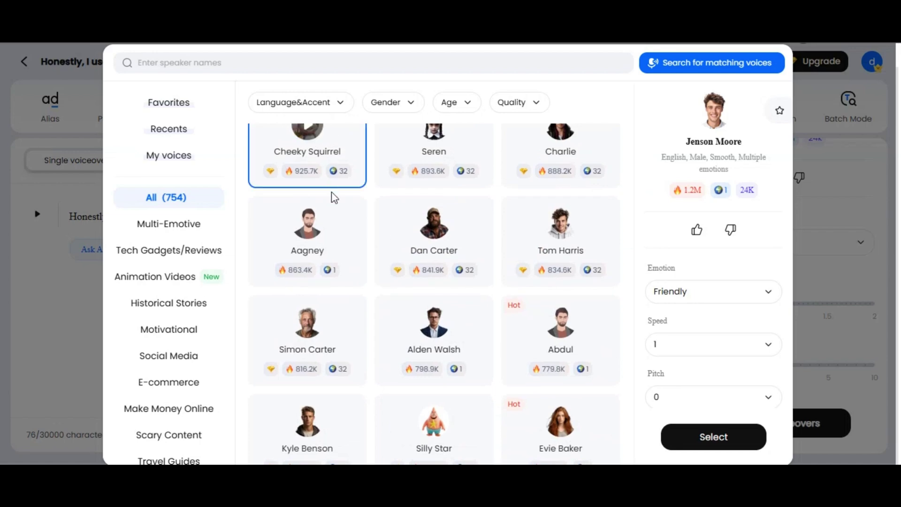
scroll(333, 197, "up", 10)
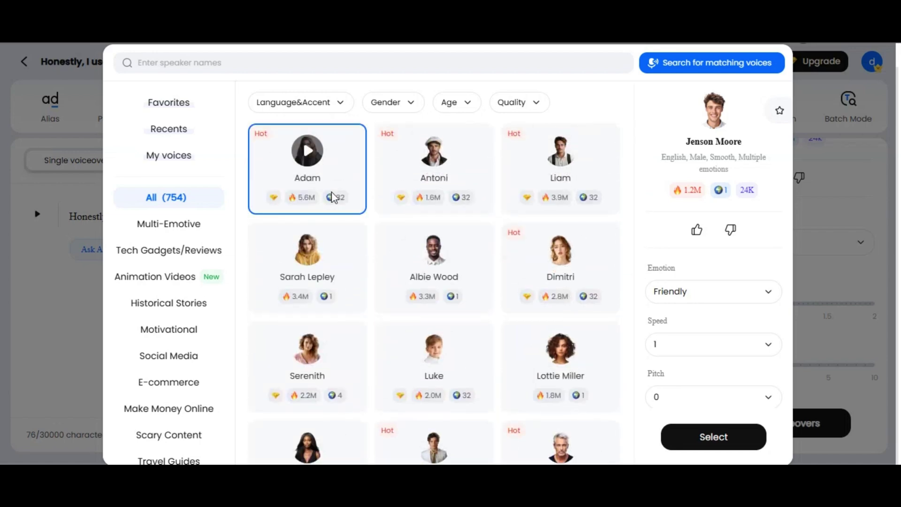
left_click(337, 107)
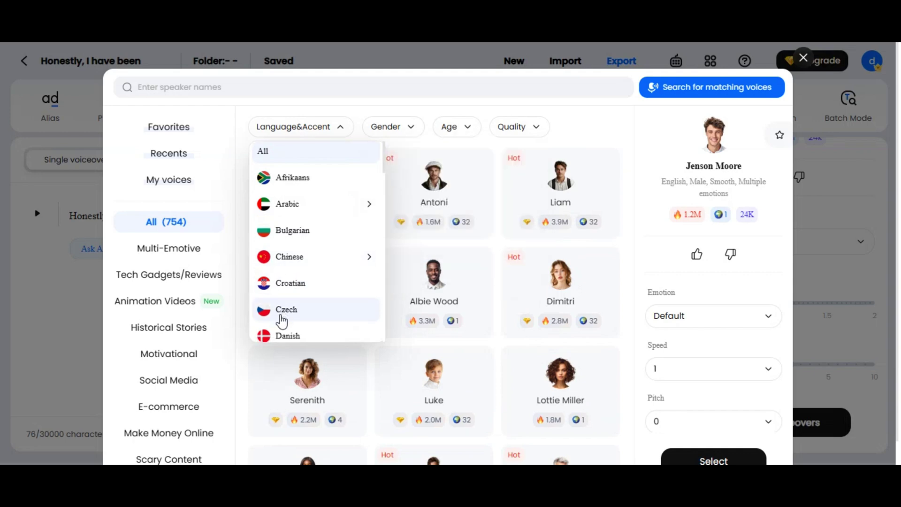
scroll(280, 316, "down", 15)
scroll(280, 317, "up", 13)
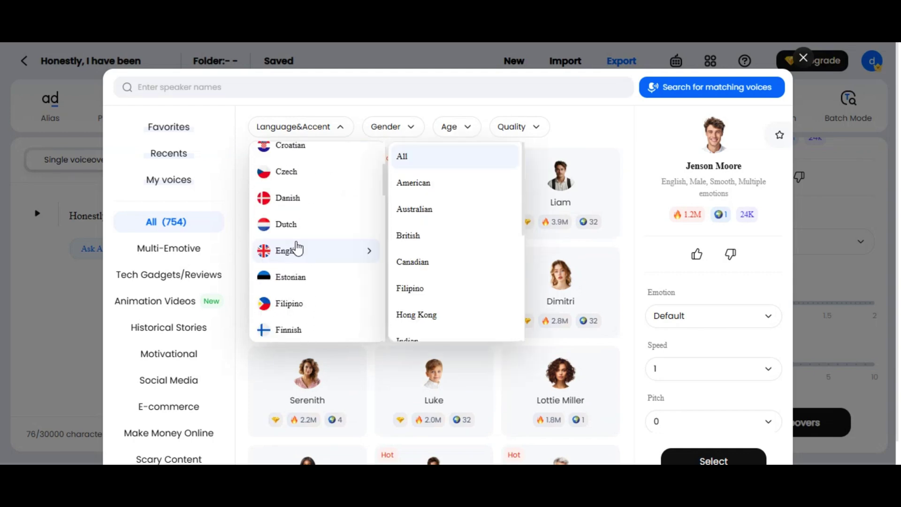
left_click(297, 248)
left_click(345, 126)
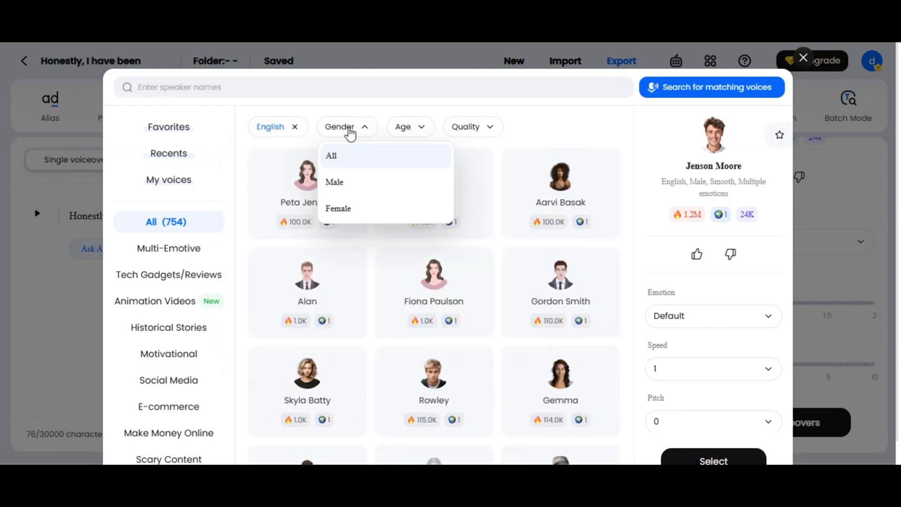
left_click(363, 210)
left_click(406, 135)
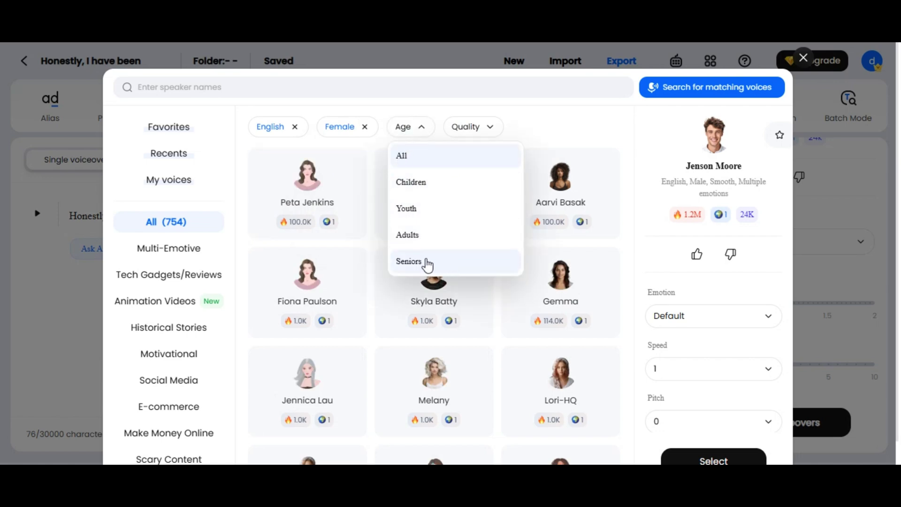
left_click(444, 240)
left_click(480, 128)
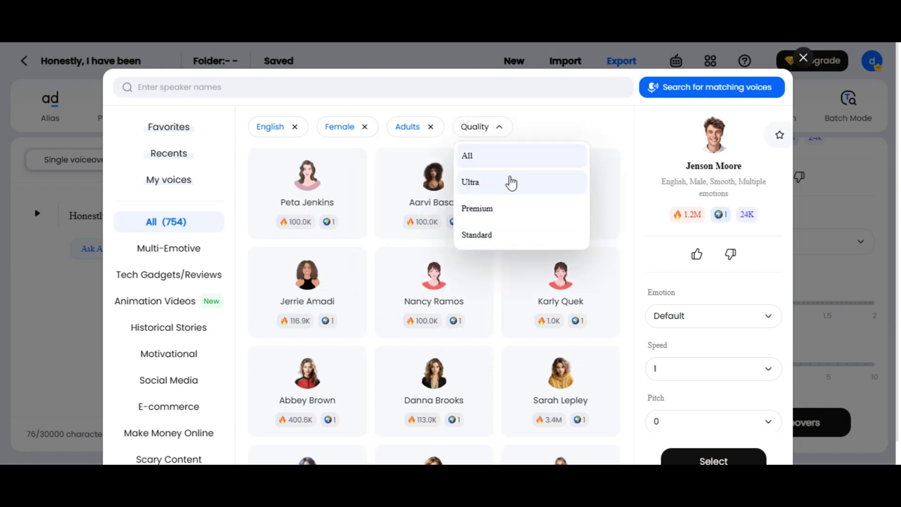
left_click(499, 185)
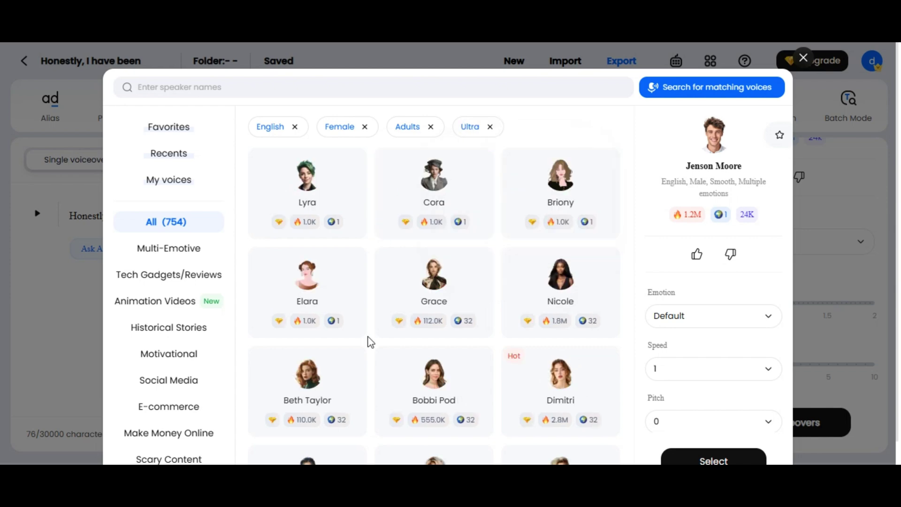
Preview Lyra, Cora and Briony, then select Briony at speed 1
scroll(368, 342, "down", 5)
scroll(371, 342, "down", 2)
scroll(371, 342, "up", 6)
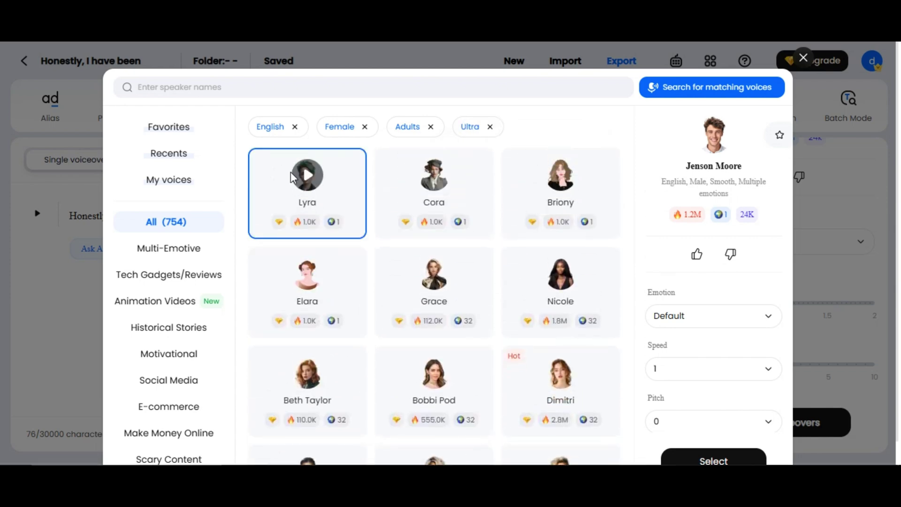
left_click(308, 180)
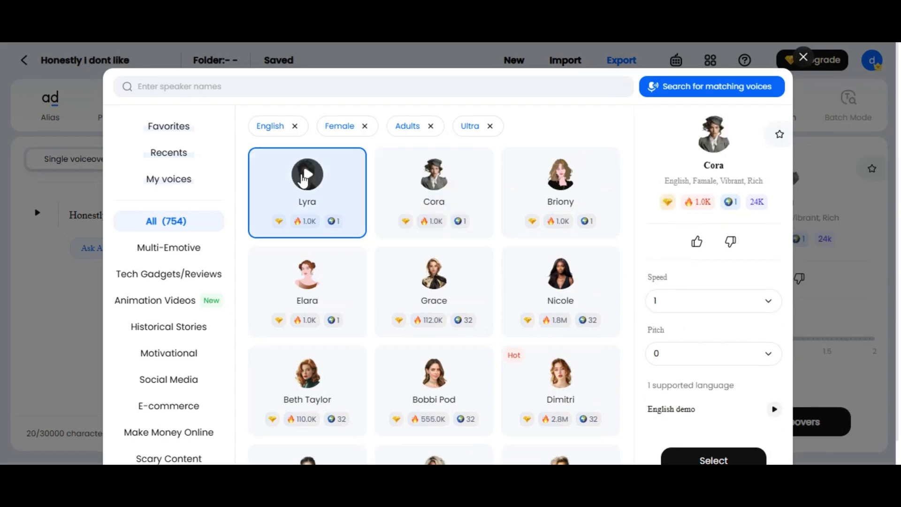
left_click(433, 183)
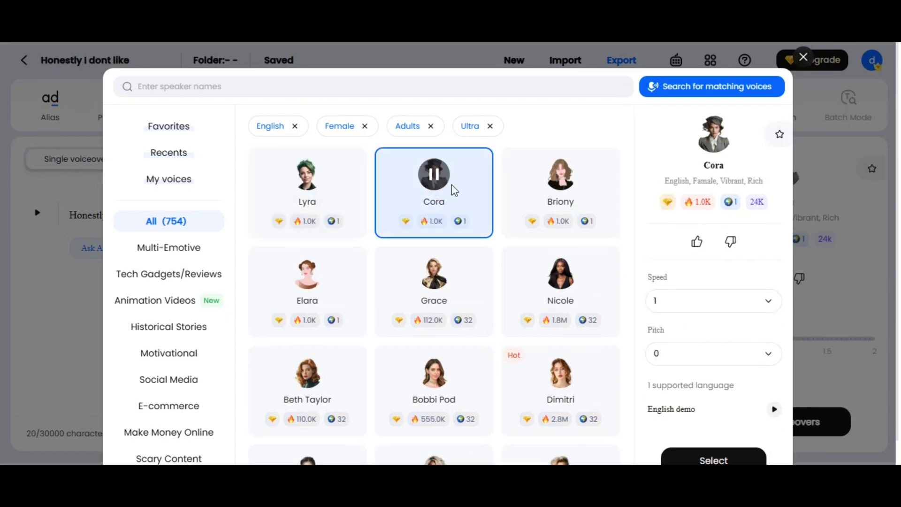
left_click(561, 173)
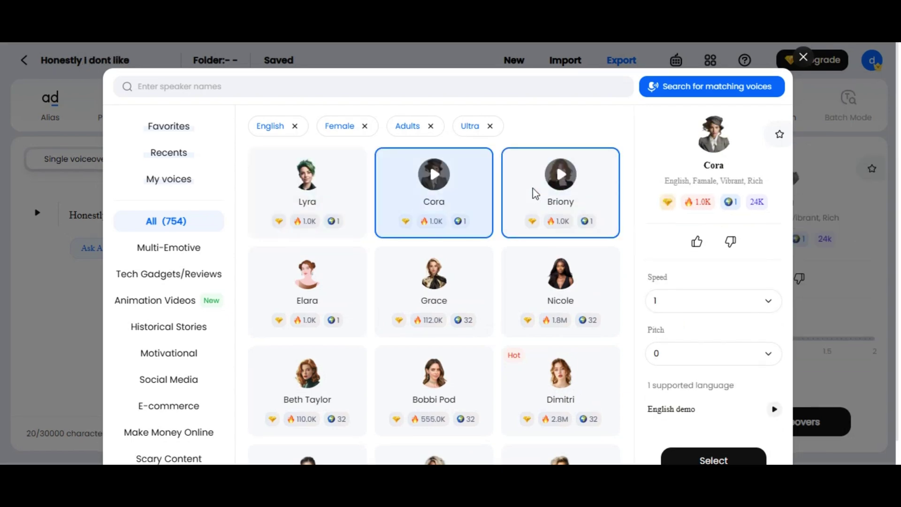
left_click(692, 307)
left_click(713, 300)
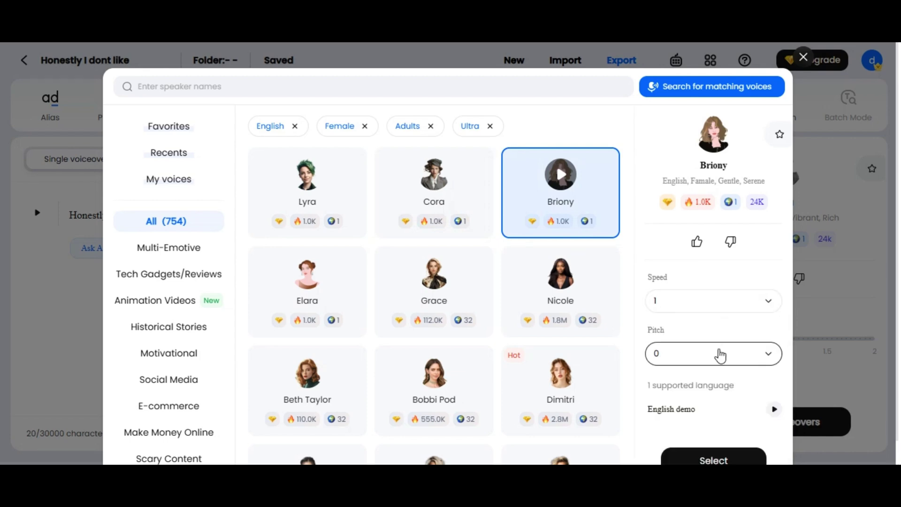
scroll(683, 347, "down", 1)
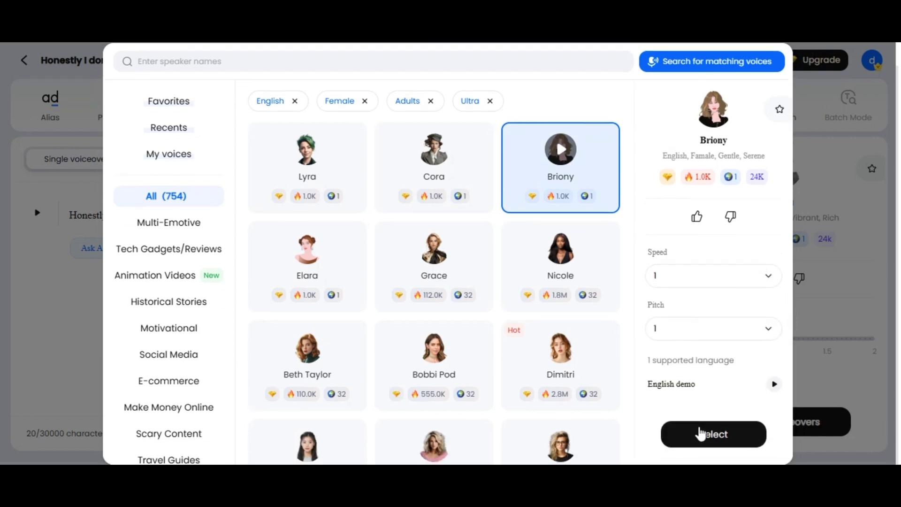
left_click(700, 434)
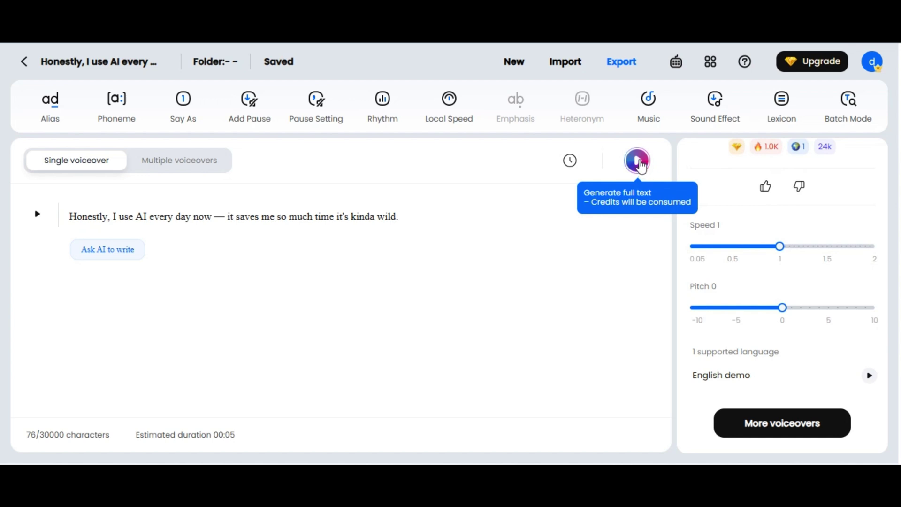
Generate the voiceover audio for the script and export it as MP3
left_click(636, 160)
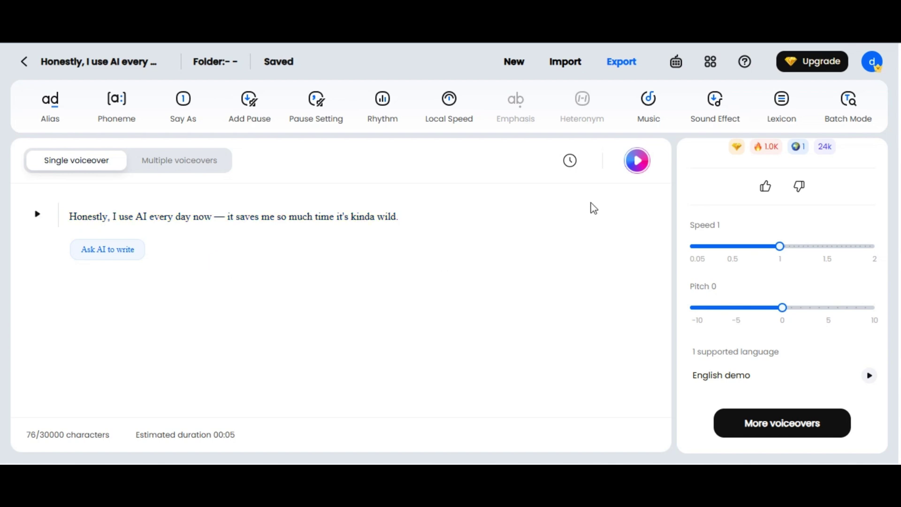
left_click(641, 67)
left_click(697, 114)
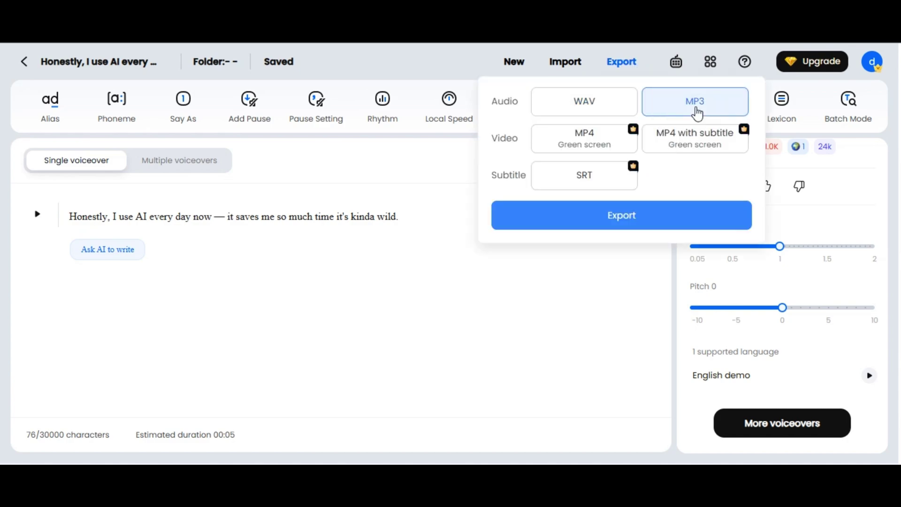
left_click(640, 221)
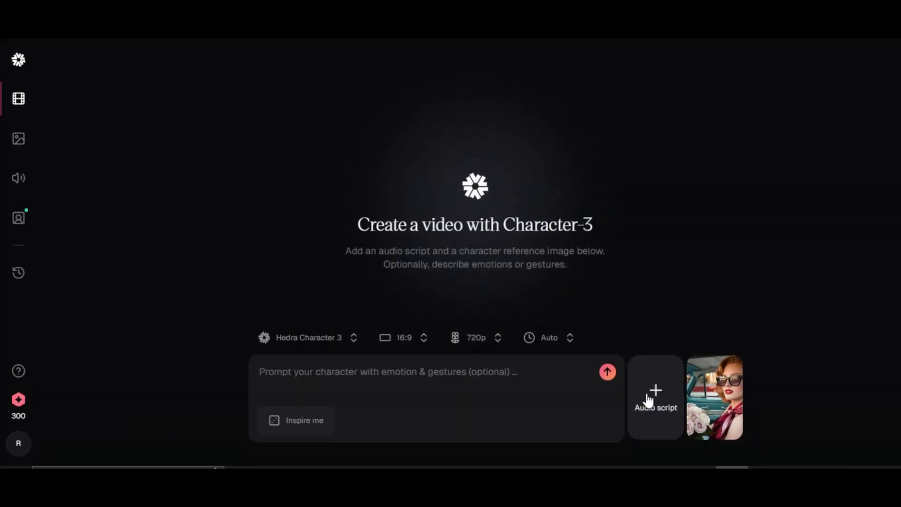
Upload the DupDub voiceover with background noise removed, add it, and generate the Character-3 video
left_click(652, 395)
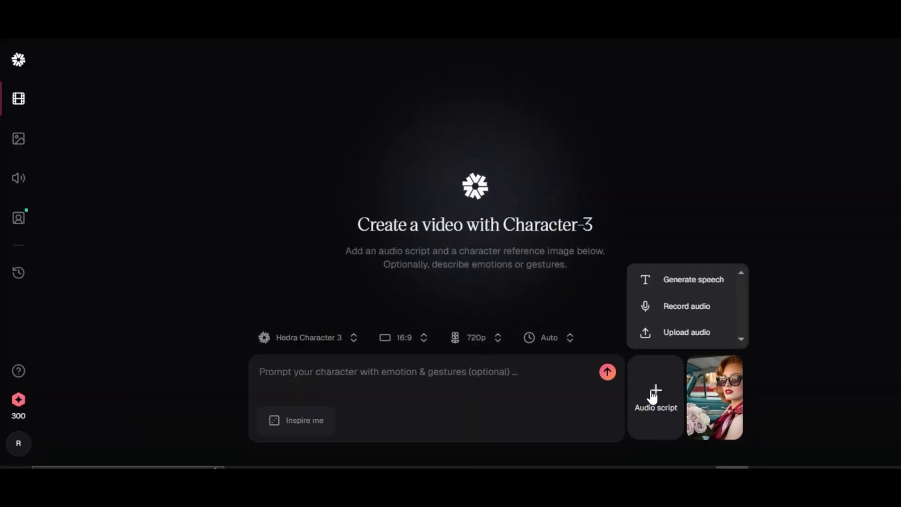
left_click(679, 333)
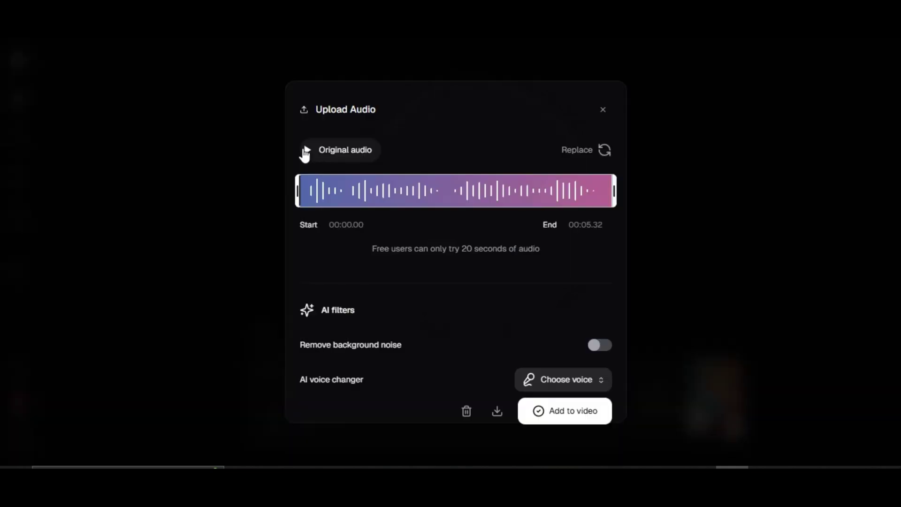
left_click(306, 151)
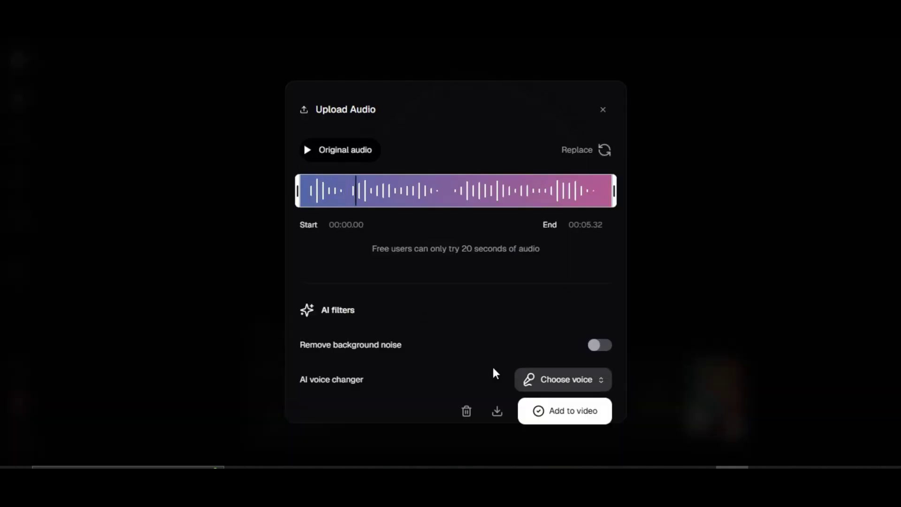
left_click(600, 347)
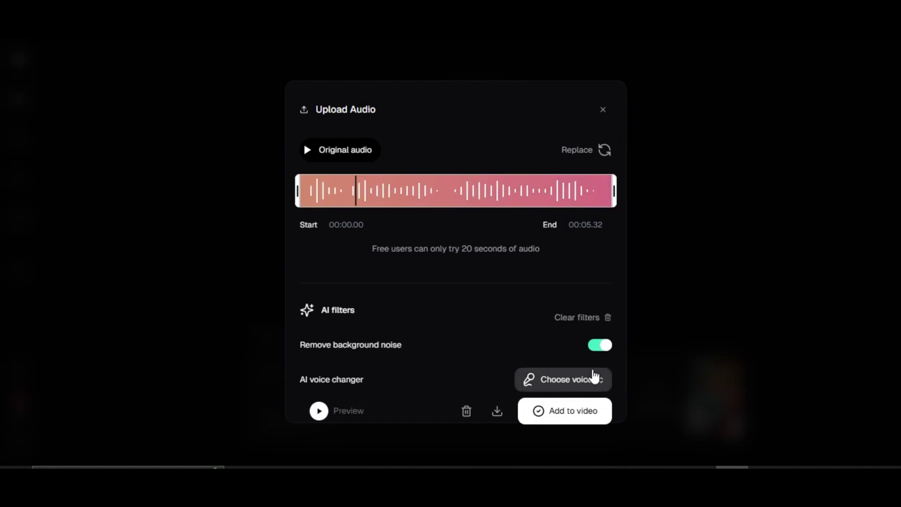
left_click(567, 410)
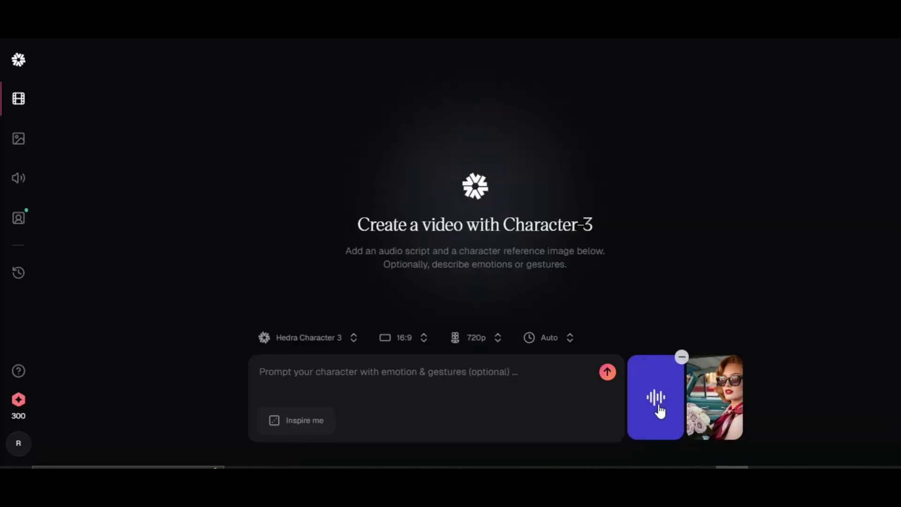
left_click(607, 372)
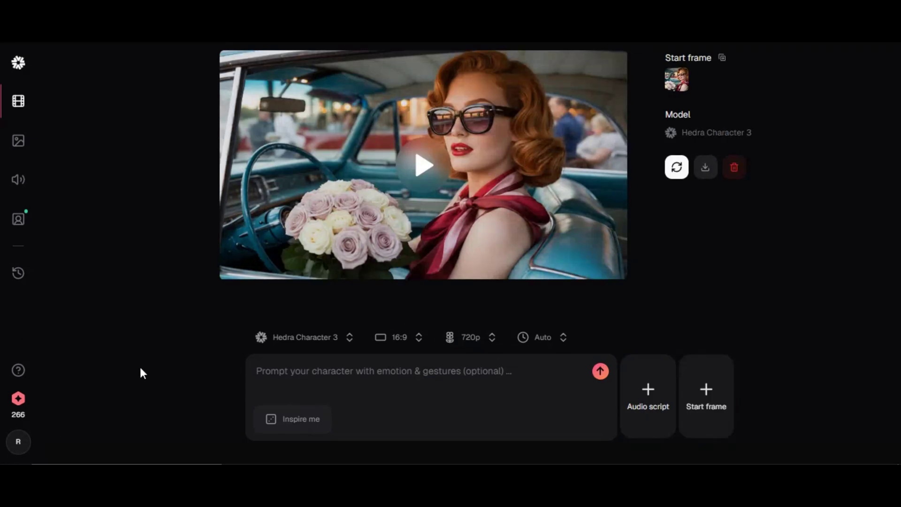
Play the generated clip of the sunglasses-wearing woman in the vintage car
left_click(482, 216)
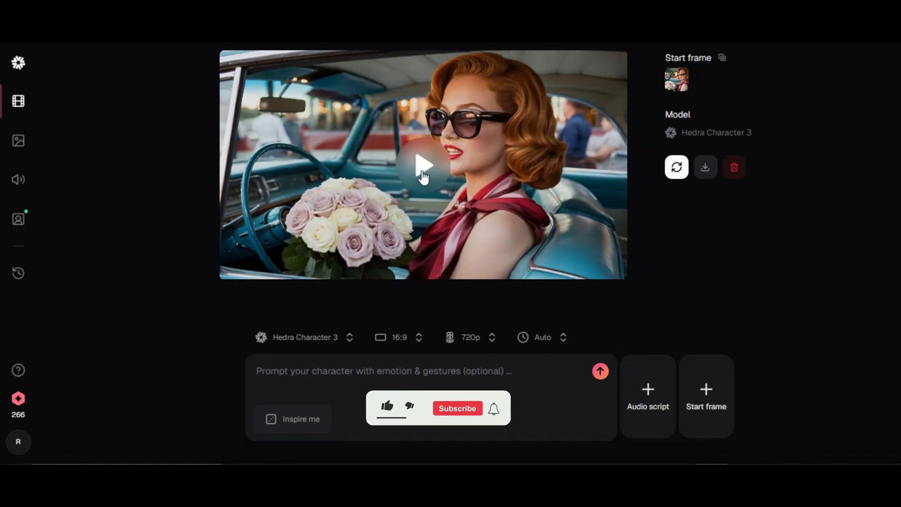
left_click(423, 173)
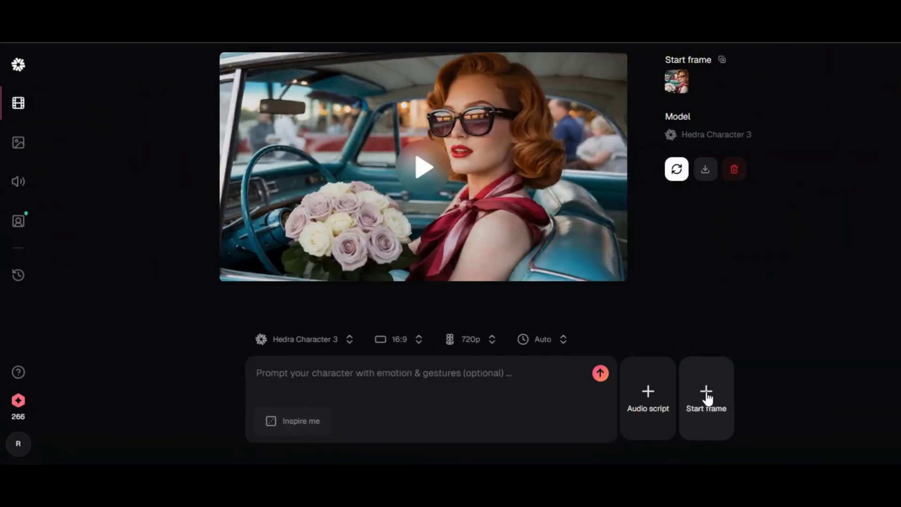
Upload the cap-wearing portrait, add audio, paste the body-movement prompt, generate, and play the clip
left_click(708, 398)
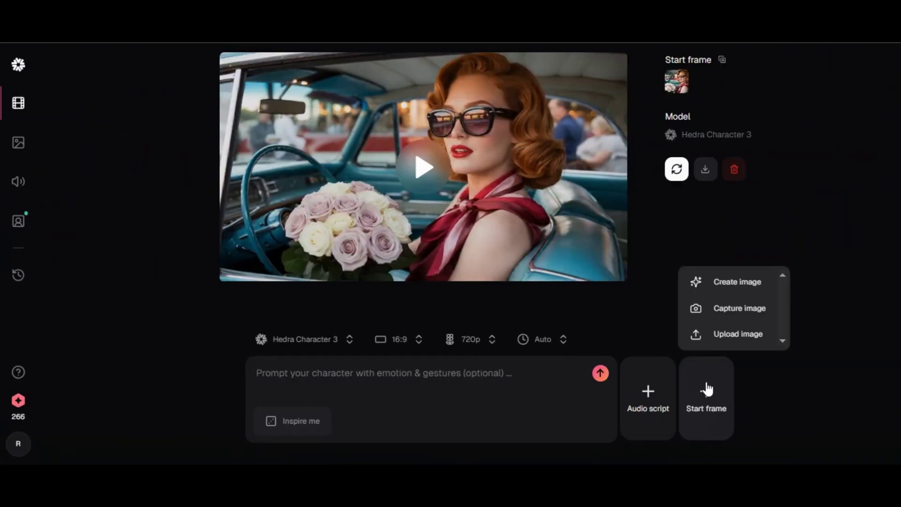
left_click(720, 339)
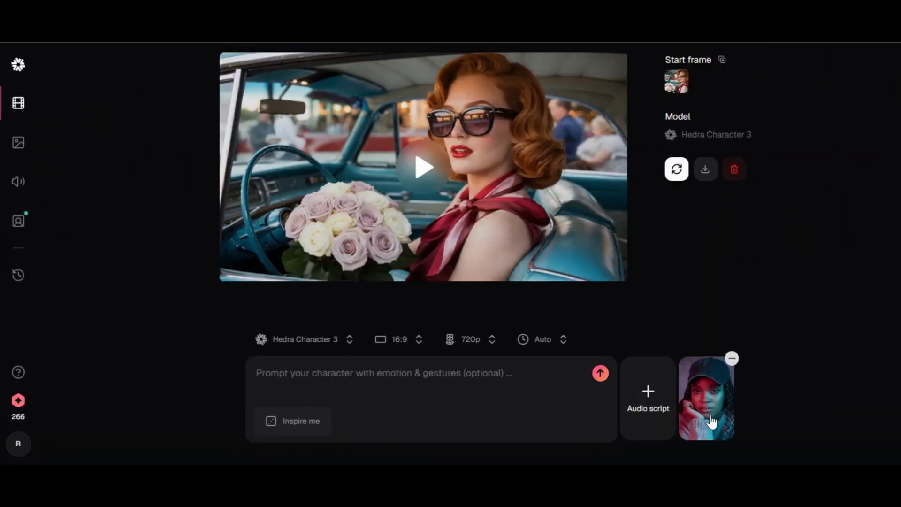
left_click(648, 397)
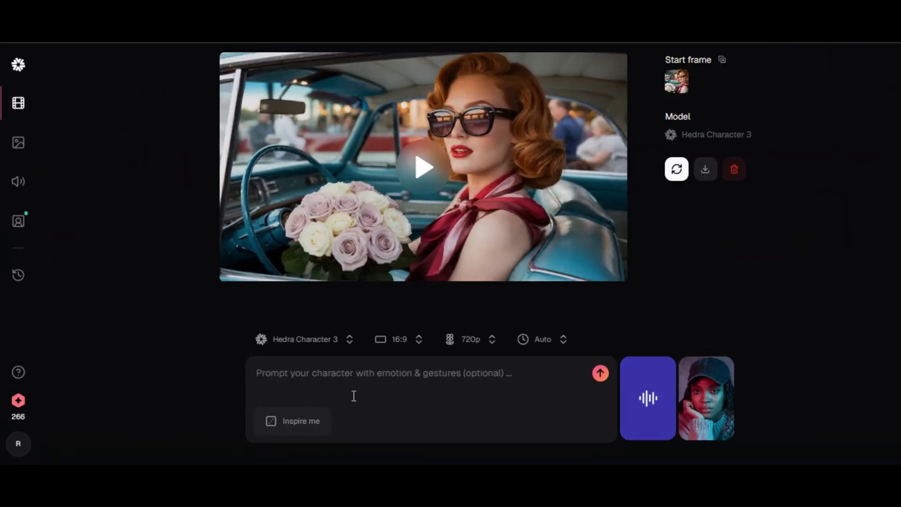
left_click(277, 381)
type("the woman is talking with some body movement and reactions, very realistic")
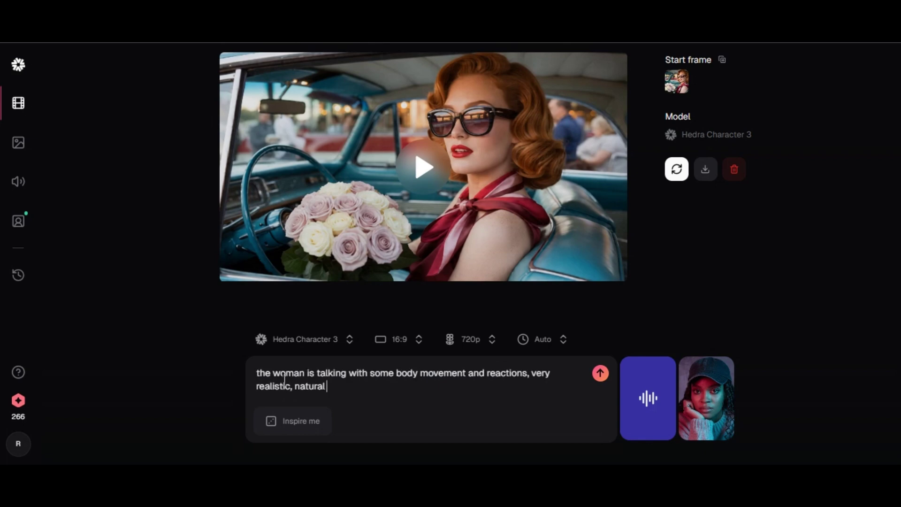
left_click(600, 374)
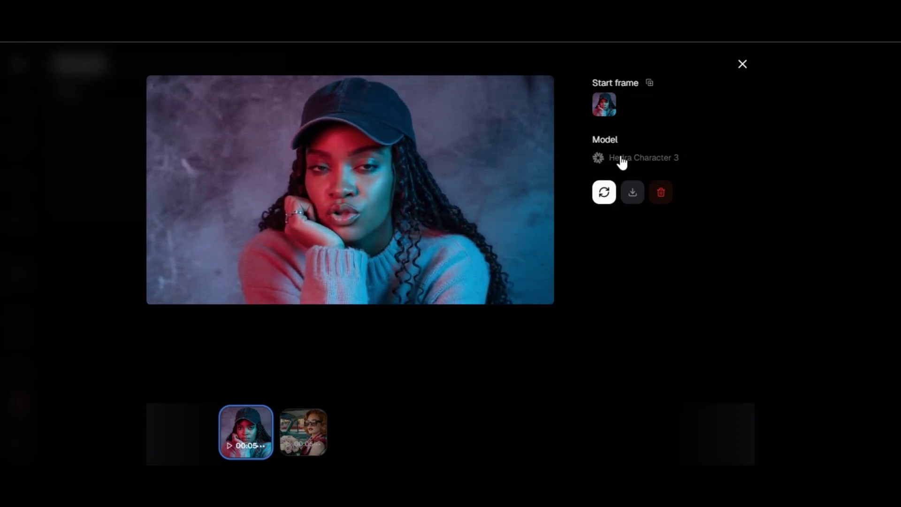
left_click(344, 199)
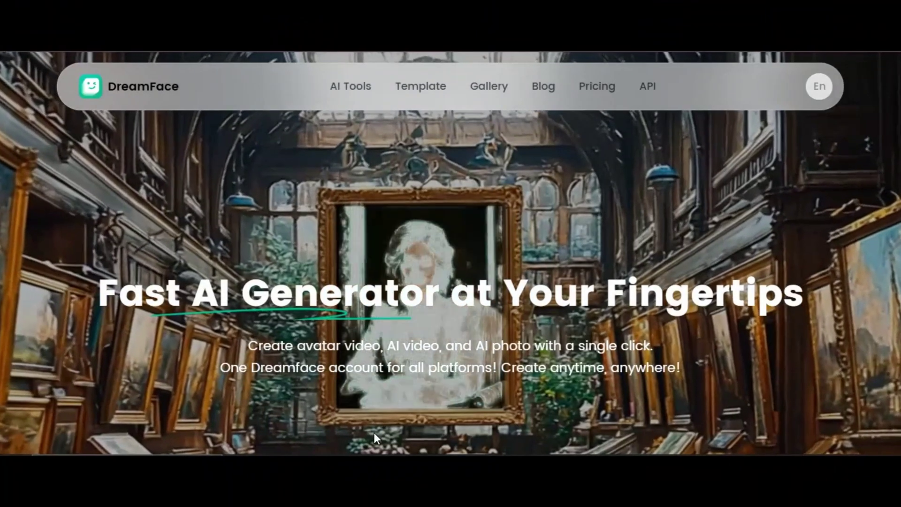
Browse the DreamFace homepage and choose Try it Now under Avatar Video
scroll(373, 432, "down", 7)
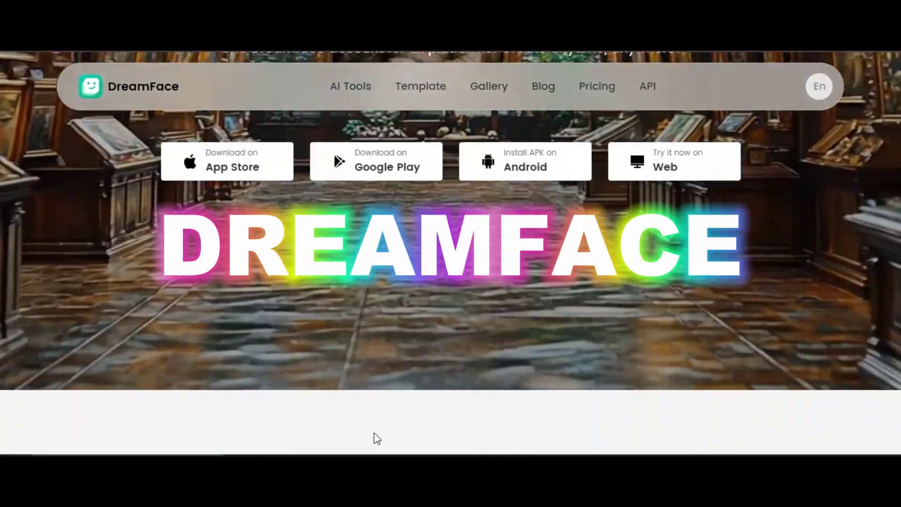
scroll(879, 364, "down", 3)
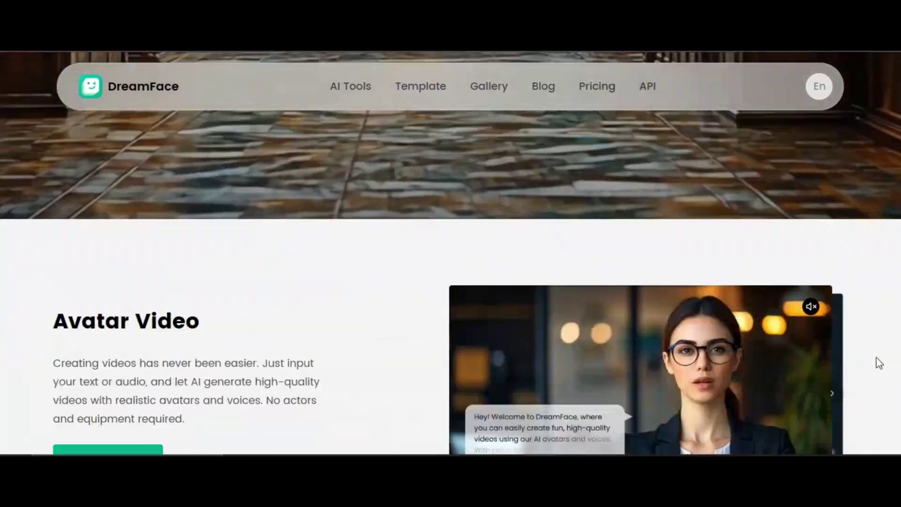
scroll(878, 362, "down", 5)
scroll(877, 362, "down", 6)
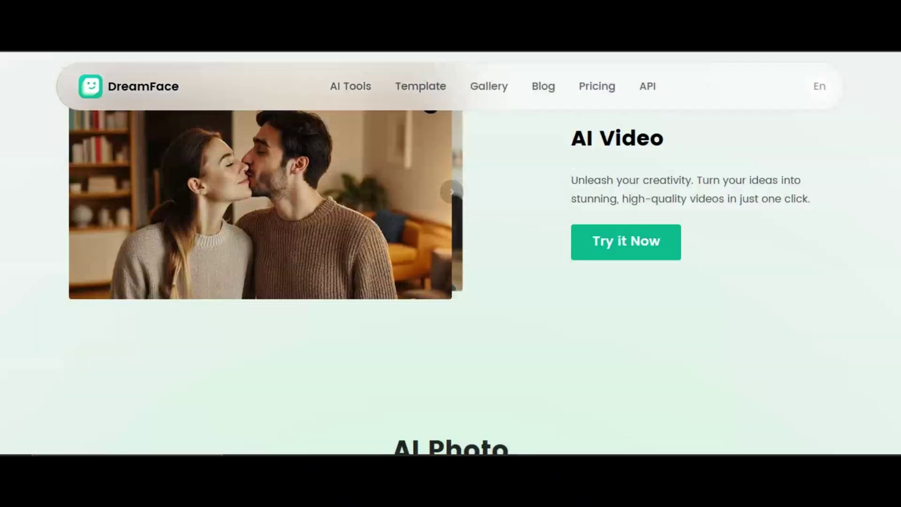
scroll(450, 253, "down", 10)
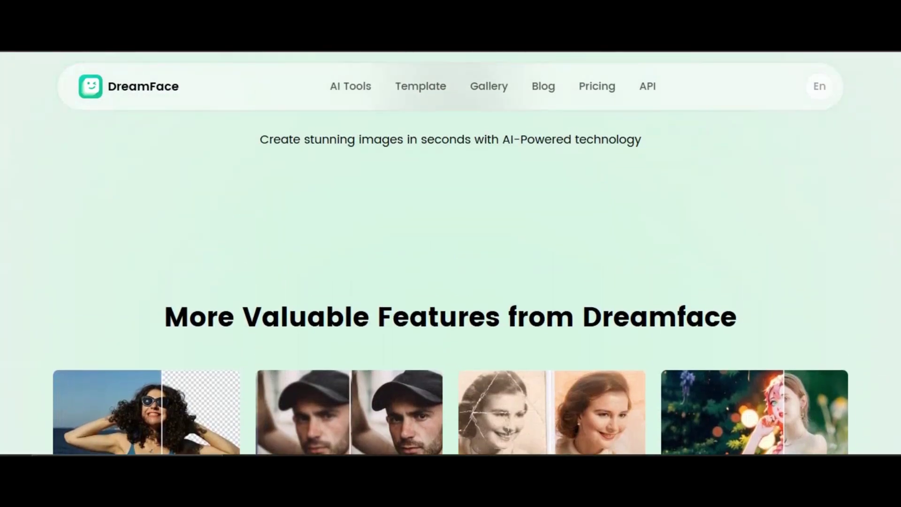
scroll(450, 254, "up", 2)
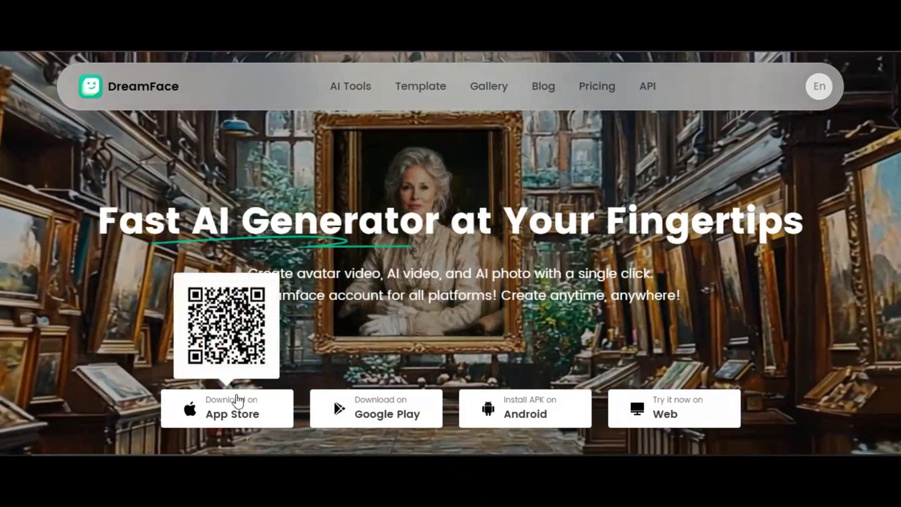
mouse_move(370, 424)
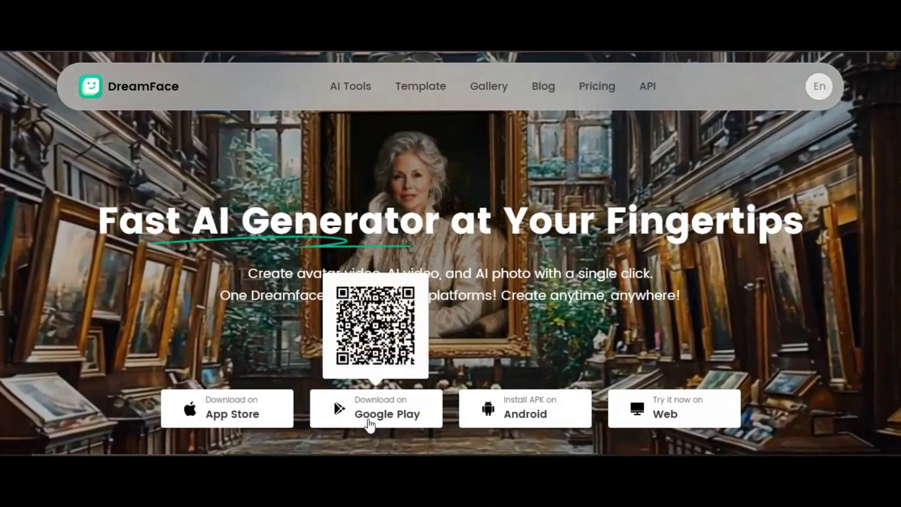
scroll(624, 430, "down", 9)
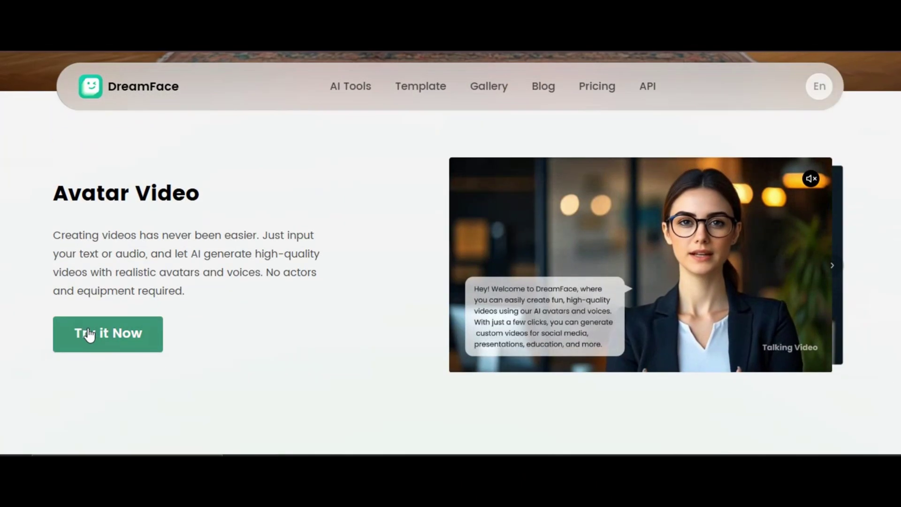
left_click(88, 332)
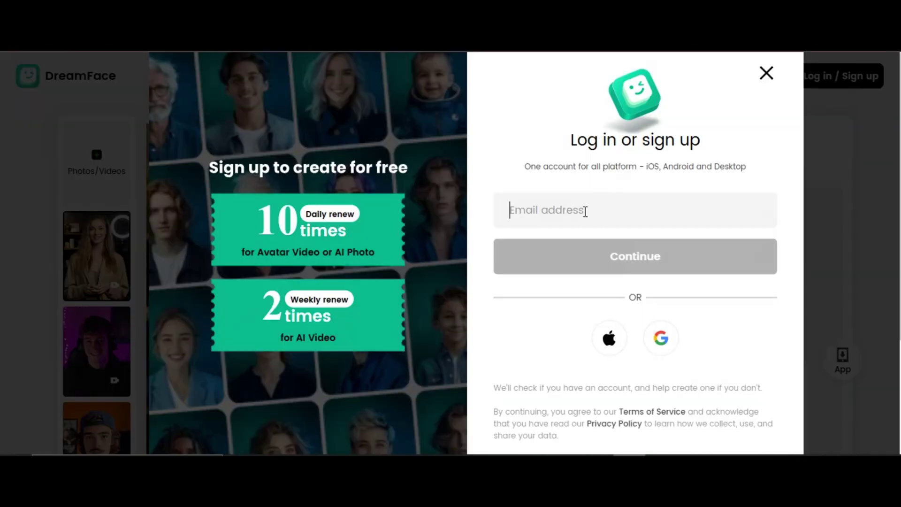
Sign in to DreamFace with Google and switch the avatar's speech to Audio input
left_click(662, 338)
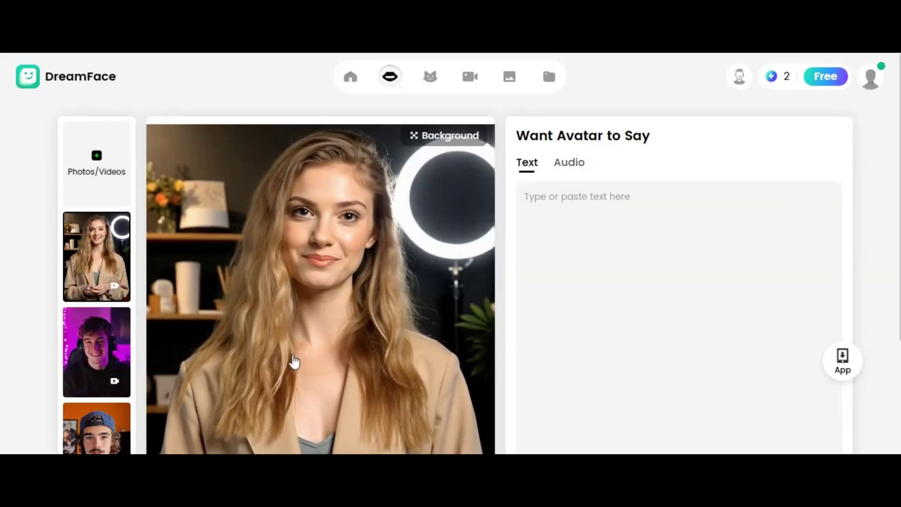
scroll(293, 362, "down", 3)
scroll(291, 362, "up", 3)
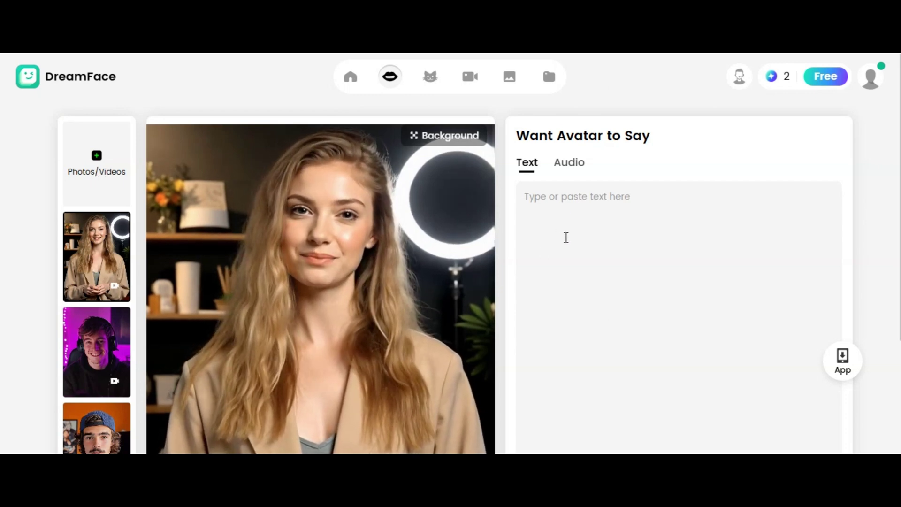
scroll(566, 238, "down", 2)
scroll(568, 221, "up", 1)
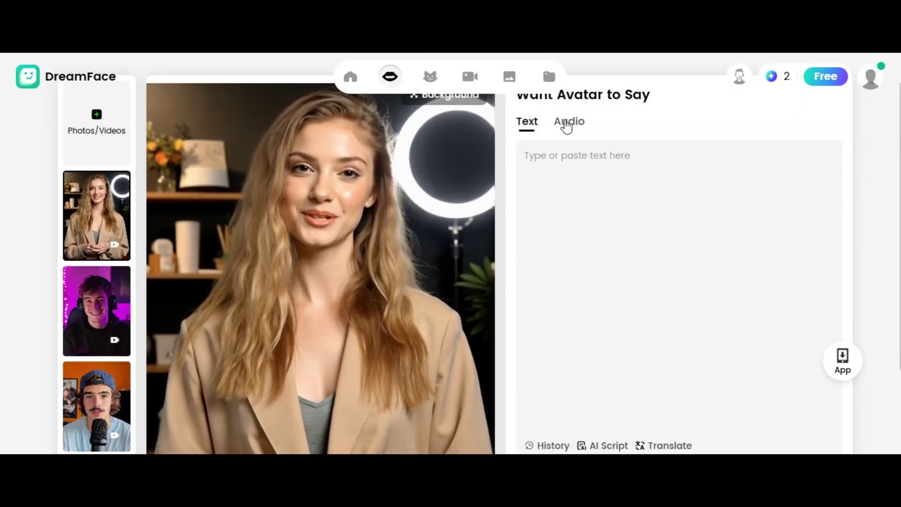
left_click(567, 126)
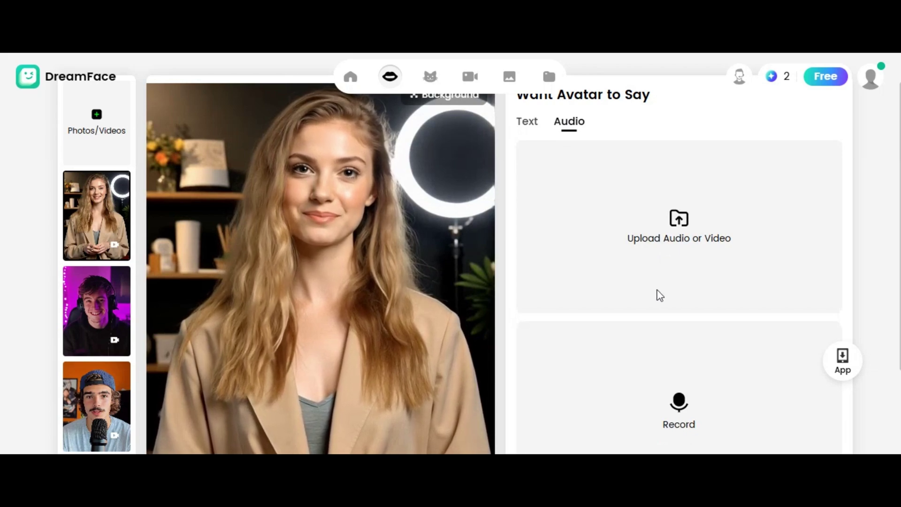
scroll(607, 378, "down", 1)
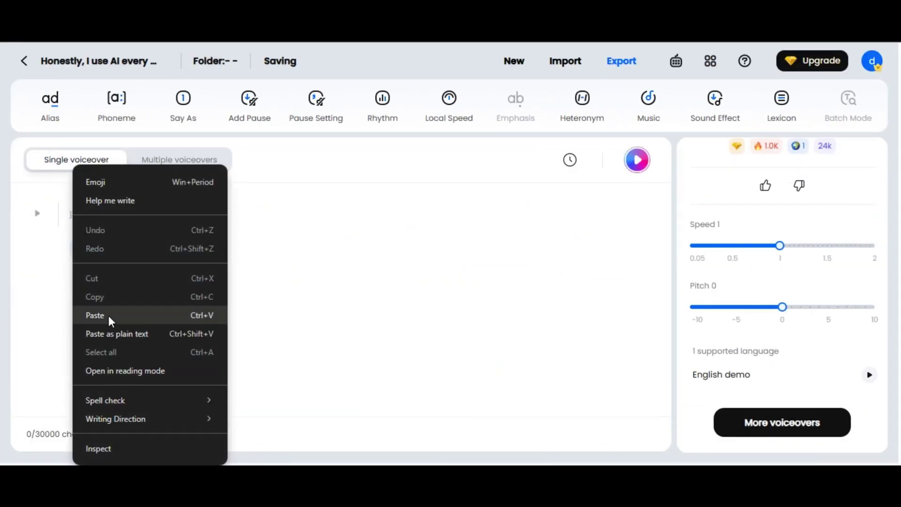
Paste the 'Sometimes you just need someone' script and filter voices to Male, Ultra quality
left_click(111, 319)
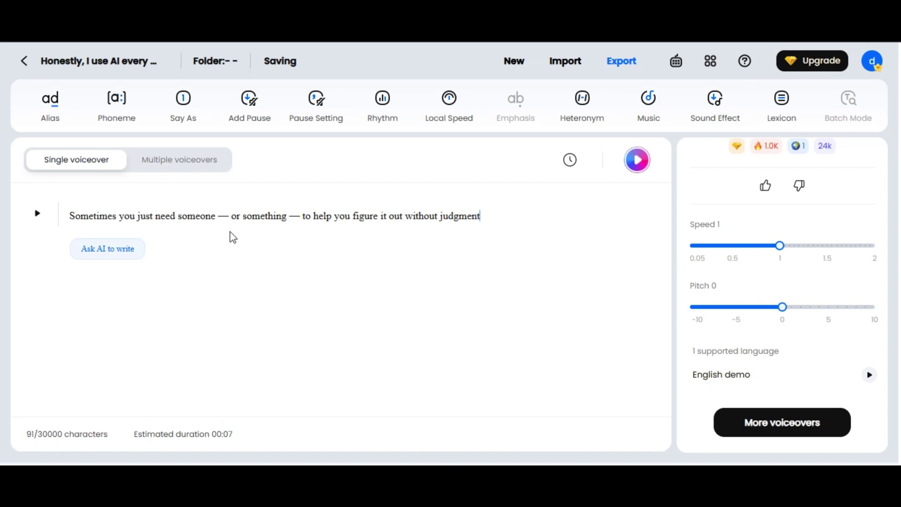
left_click(791, 424)
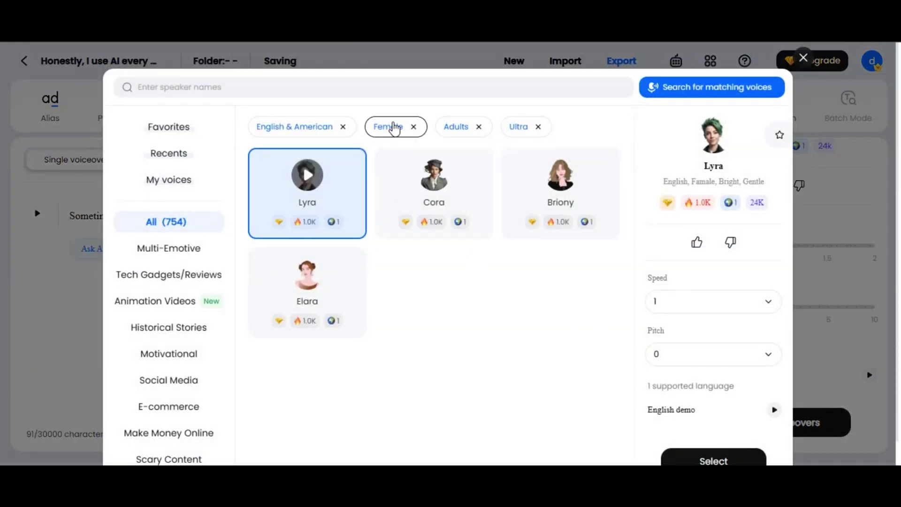
left_click(394, 128)
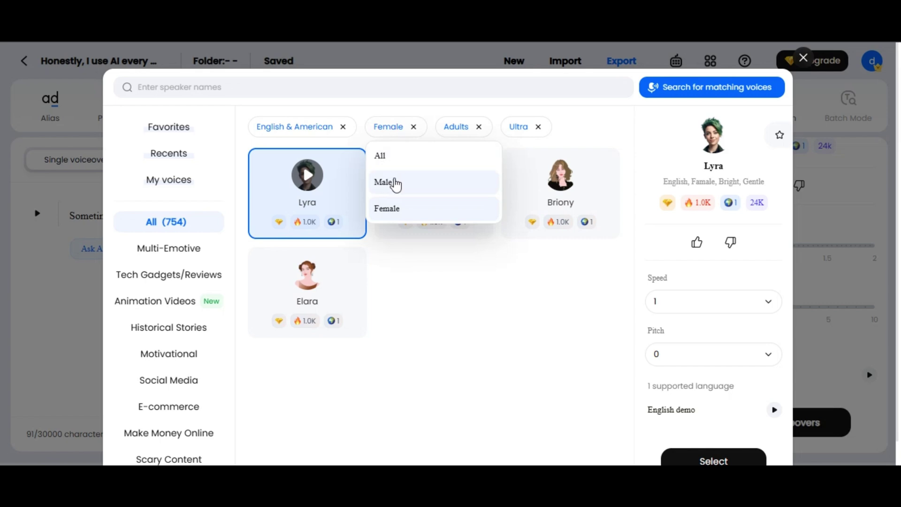
left_click(394, 182)
left_click(508, 136)
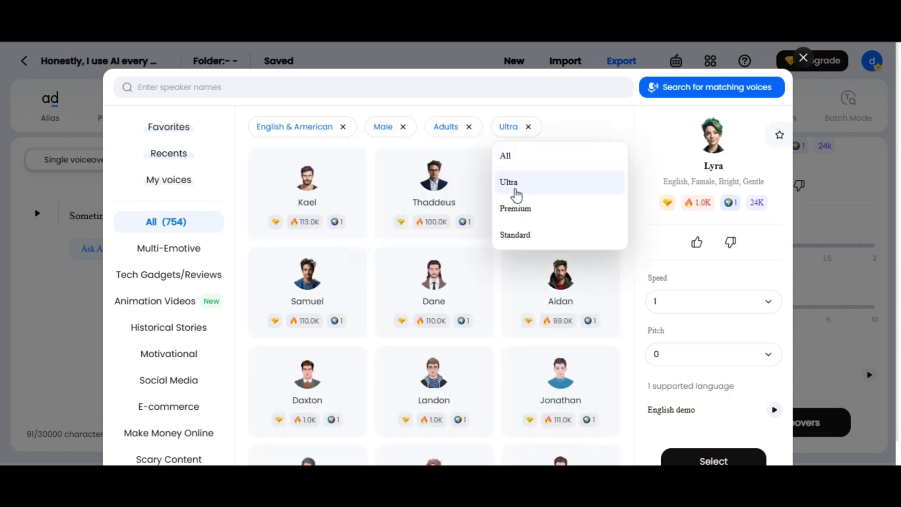
left_click(526, 187)
Preview and select the Barrett voice, then export the voiceover audio
left_click(307, 181)
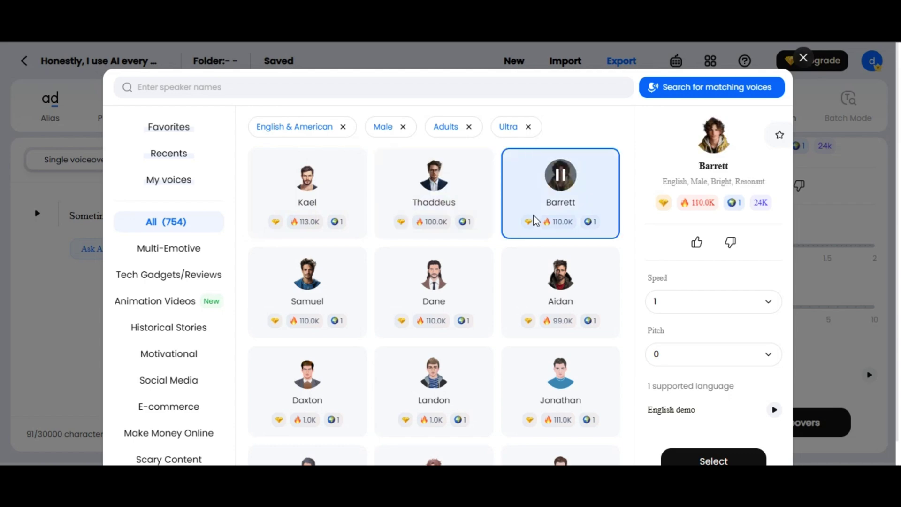
scroll(673, 355, "down", 1)
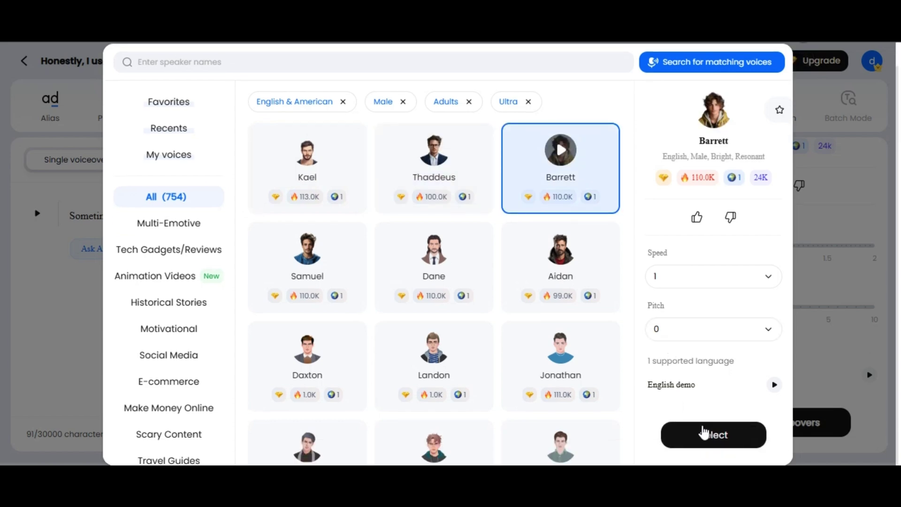
left_click(704, 433)
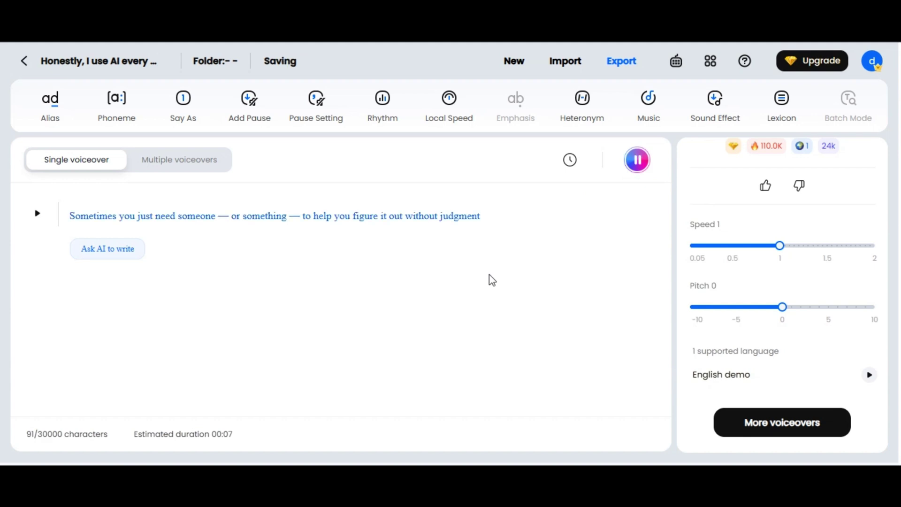
left_click(621, 61)
left_click(605, 216)
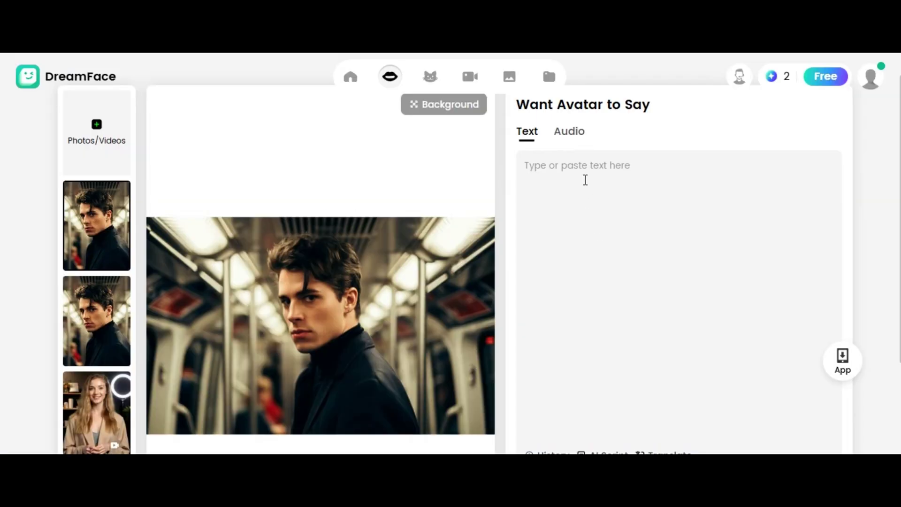
Drive the subway portrait with the uploaded 5.2-second voiceover mp3 and generate the talking video
left_click(576, 137)
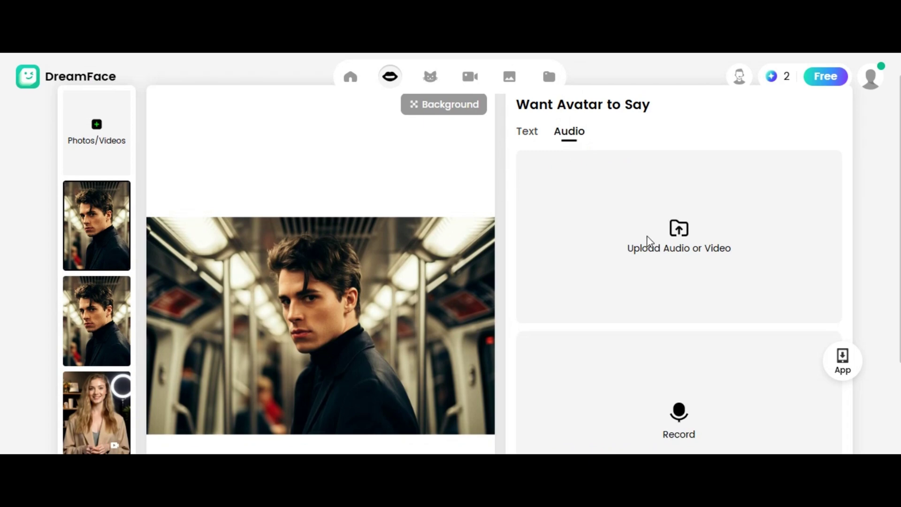
left_click(540, 345)
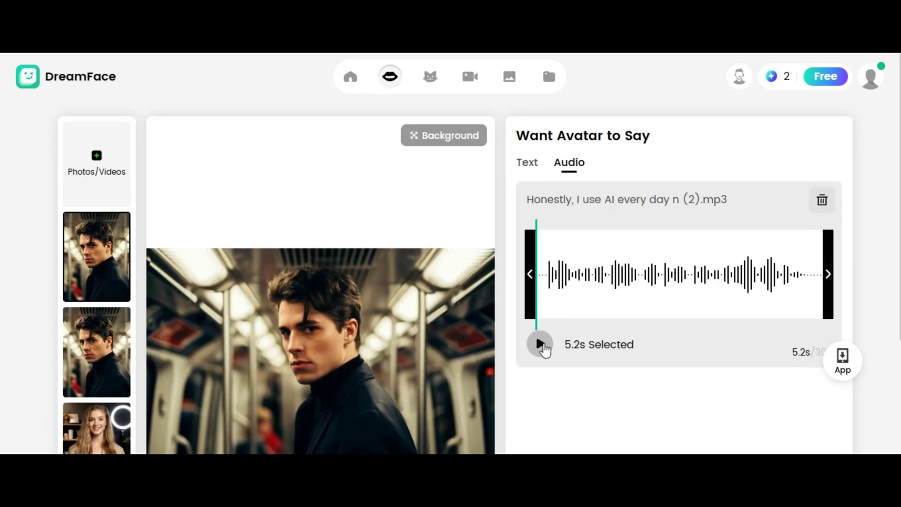
scroll(737, 369, "down", 3)
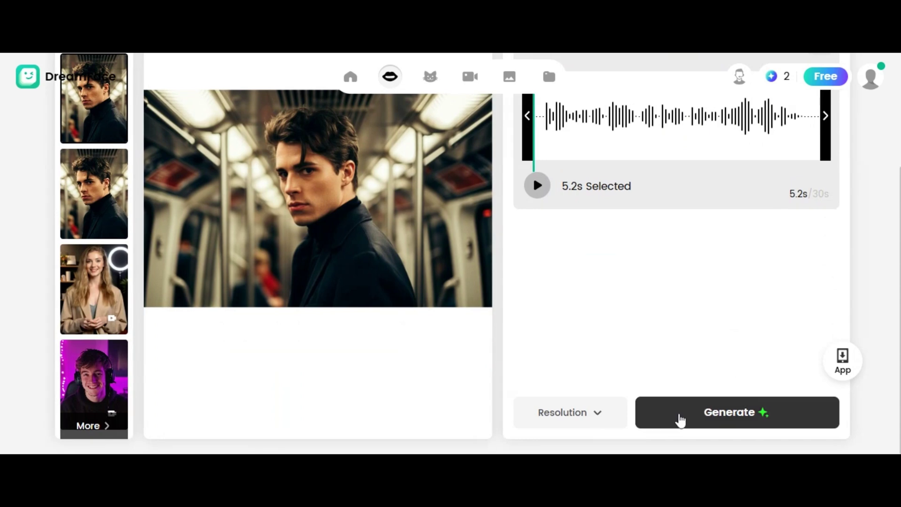
left_click(681, 420)
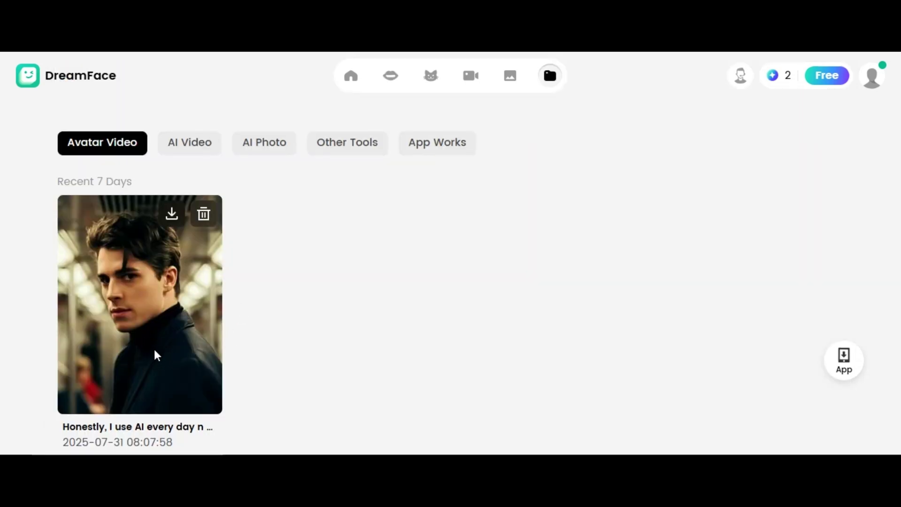
Open the finished talking clip in My Works and play it, replaying from the start
left_click(156, 355)
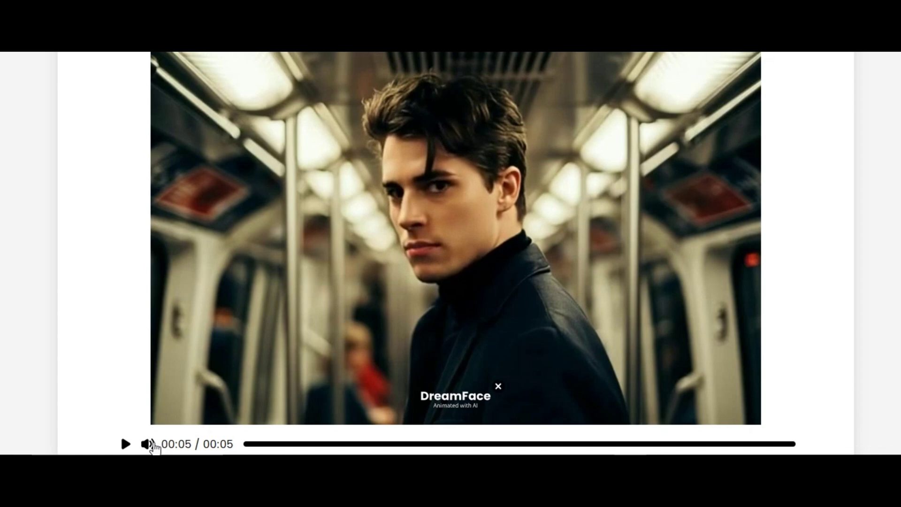
left_click(125, 444)
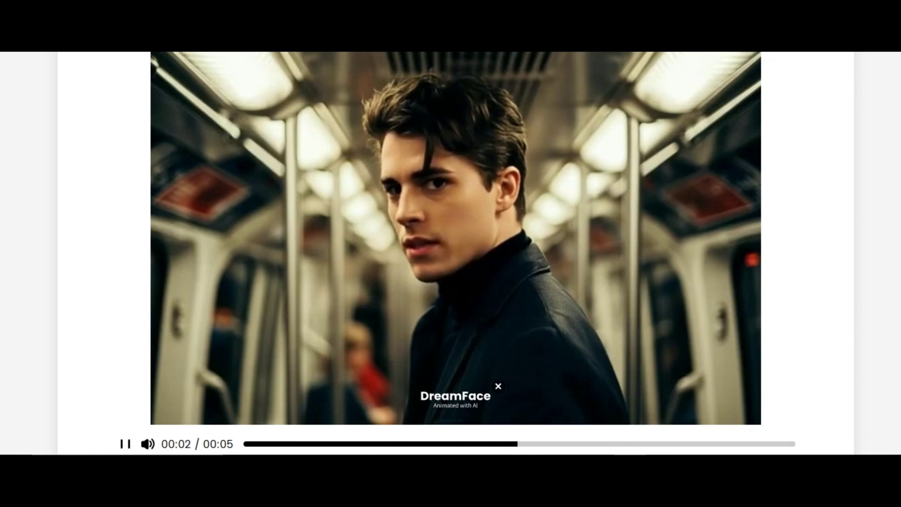
scroll(52, 350, "up", 1)
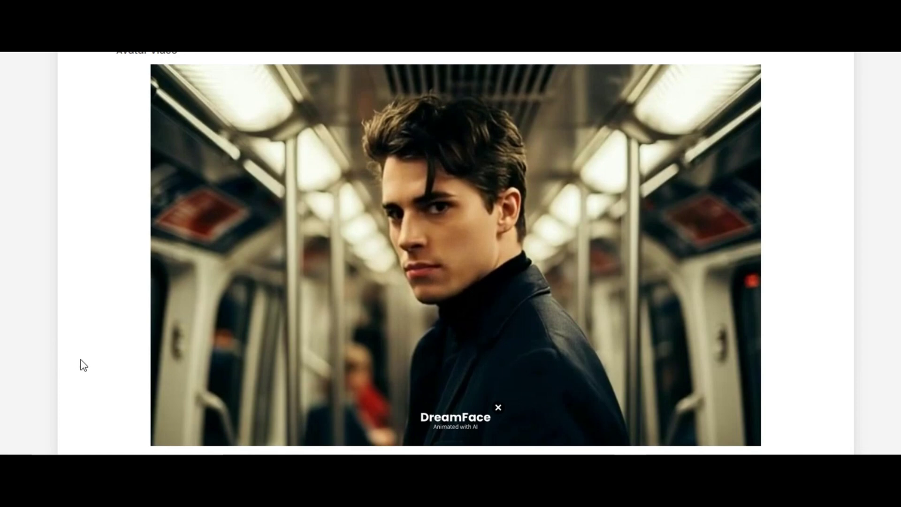
scroll(83, 365, "down", 2)
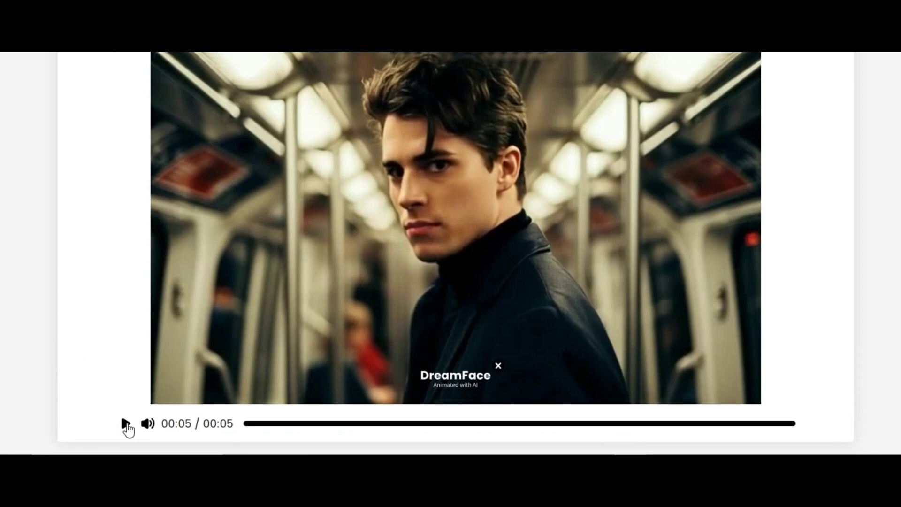
left_click(126, 423)
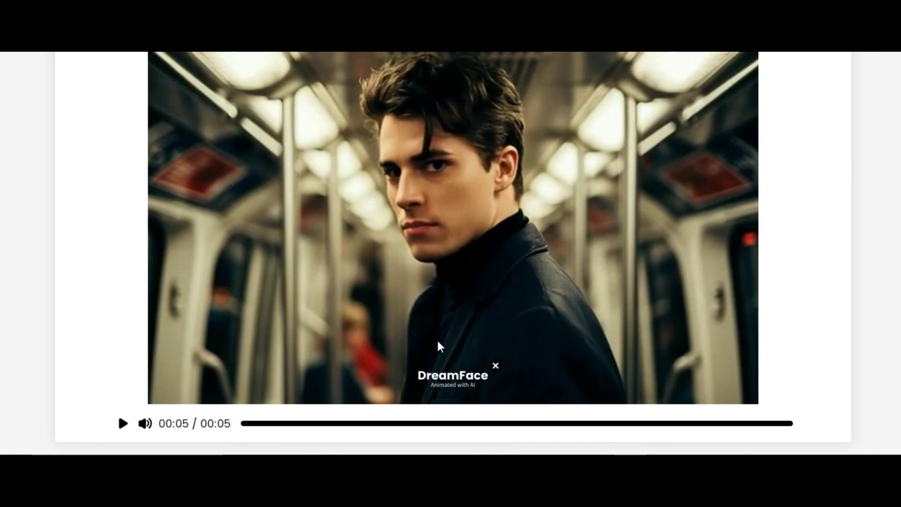
scroll(438, 345, "up", 2)
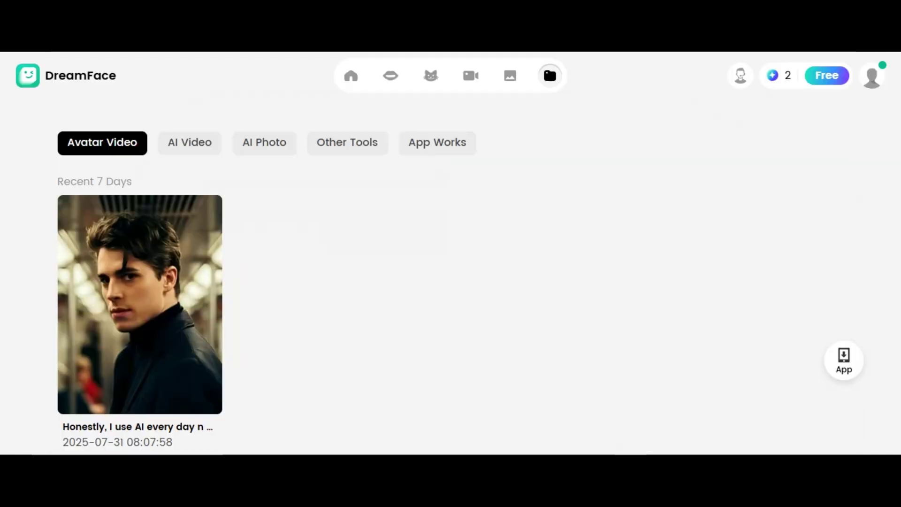
mouse_move(390, 75)
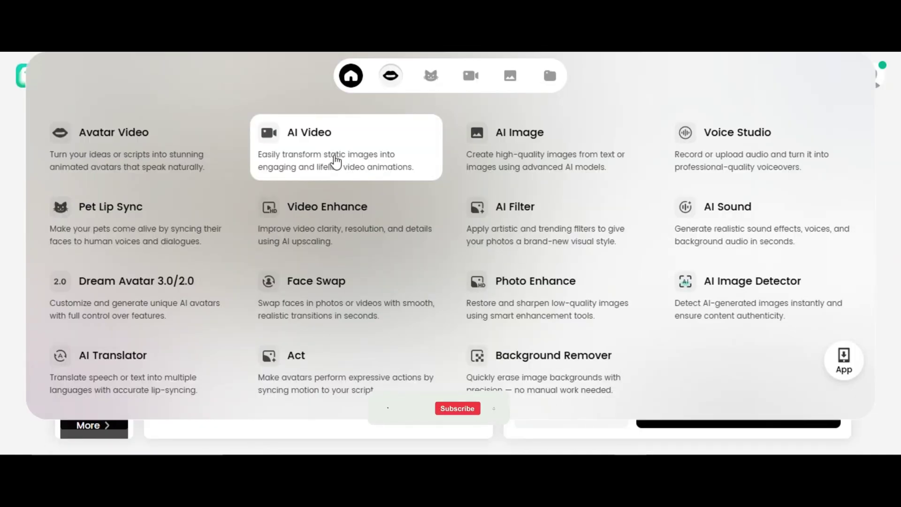
Open DreamFace's AI Video creation page
left_click(336, 161)
scroll(881, 303, "down", 10)
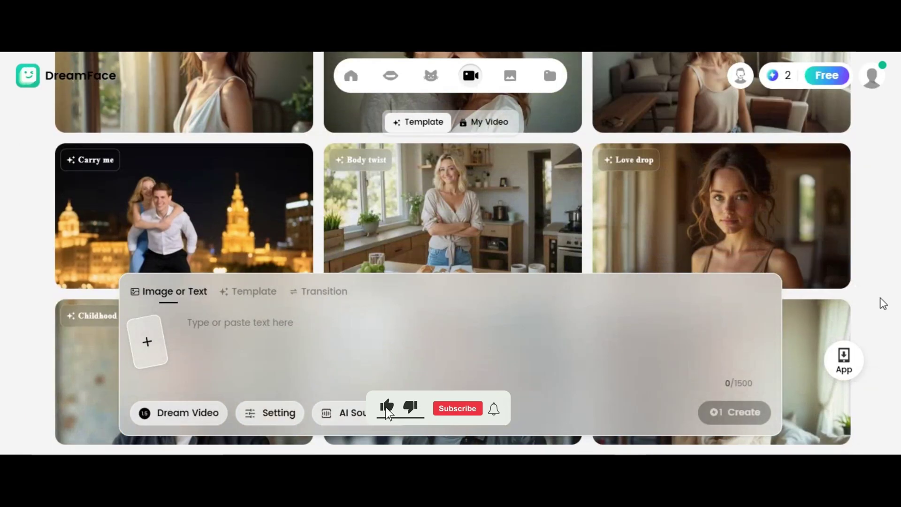
scroll(881, 302, "down", 10)
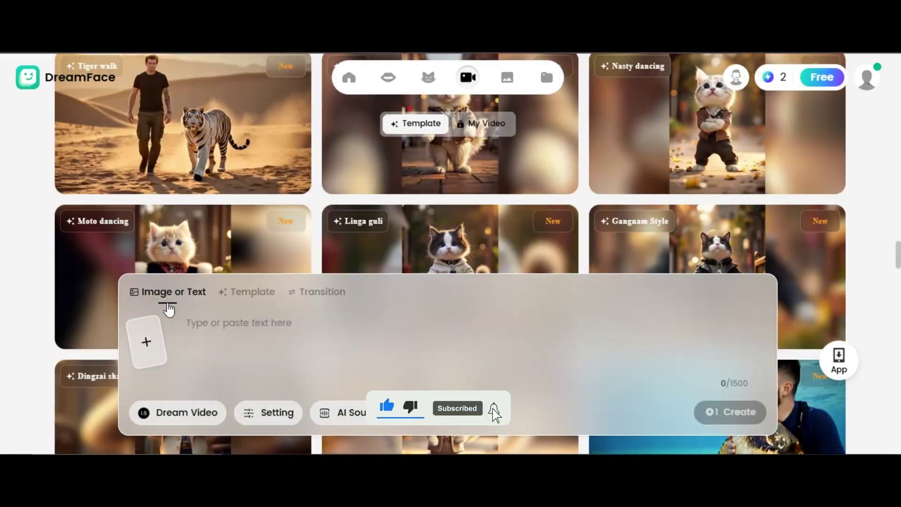
Browse the video templates without choosing one, check Transition mode, then return to Image or Text mode
left_click(247, 291)
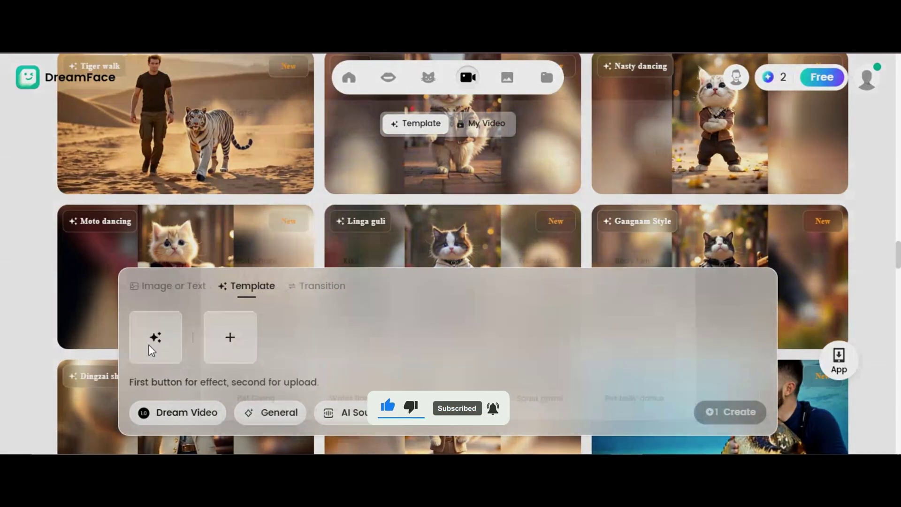
left_click(148, 344)
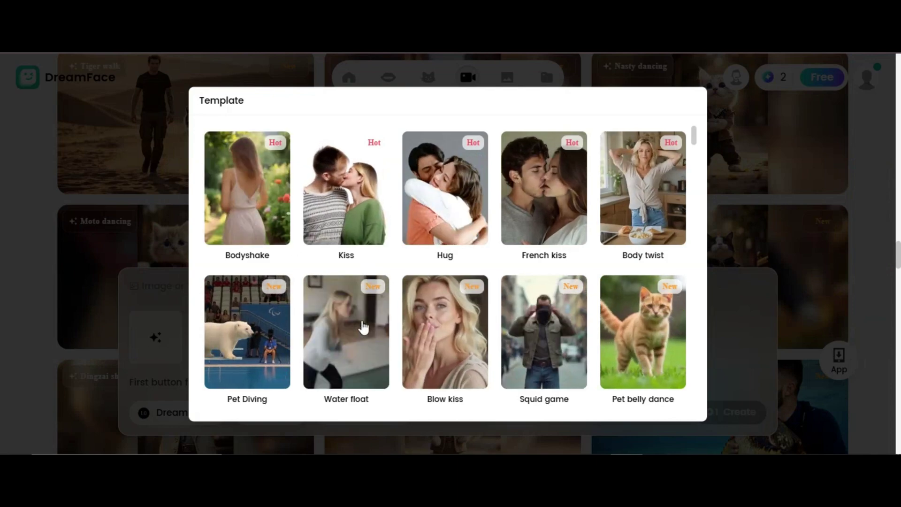
scroll(363, 300, "down", 4)
scroll(364, 327, "down", 3)
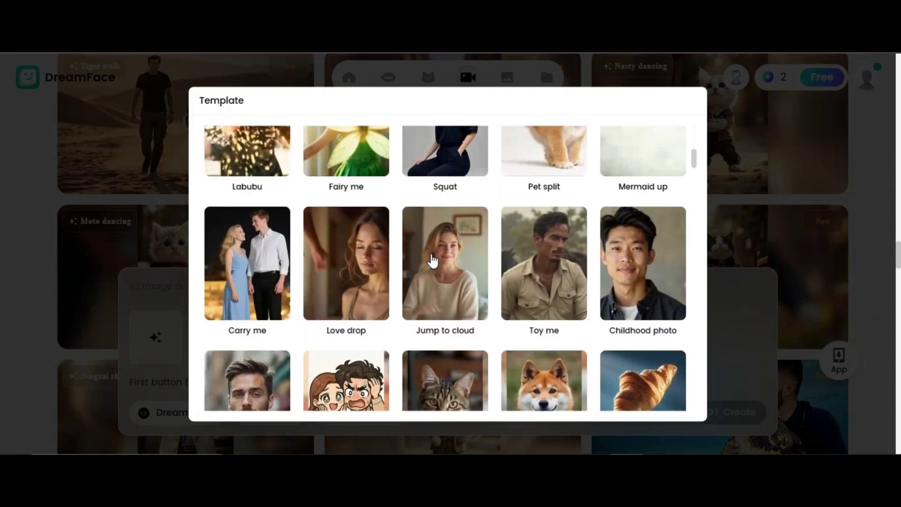
scroll(433, 261, "up", 5)
scroll(433, 260, "down", 3)
key("Escape")
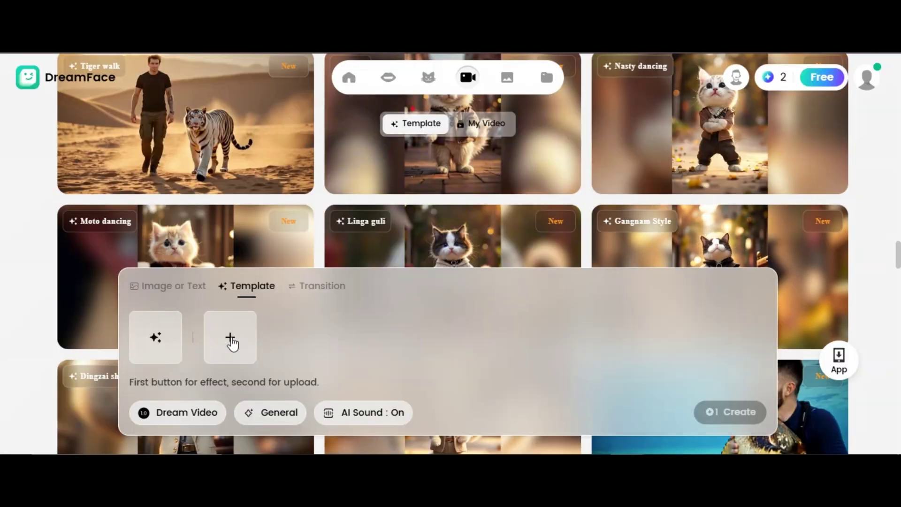
left_click(324, 287)
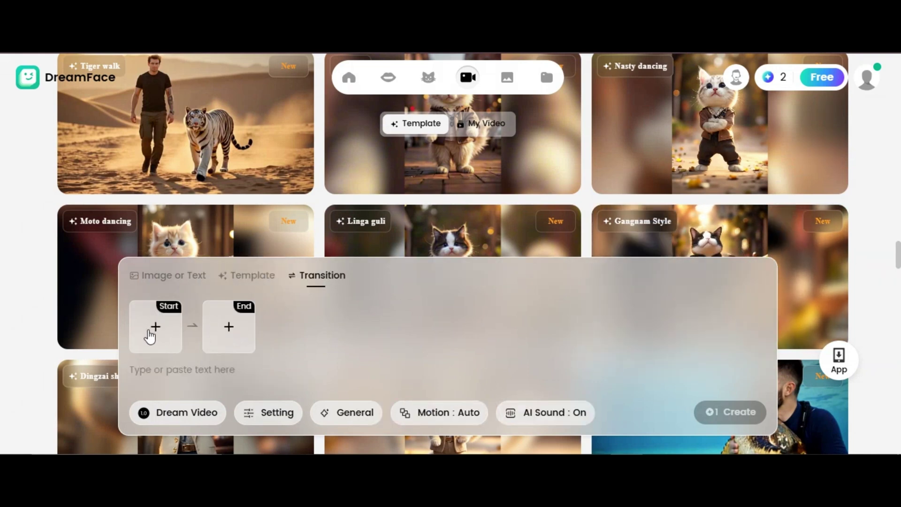
left_click(178, 277)
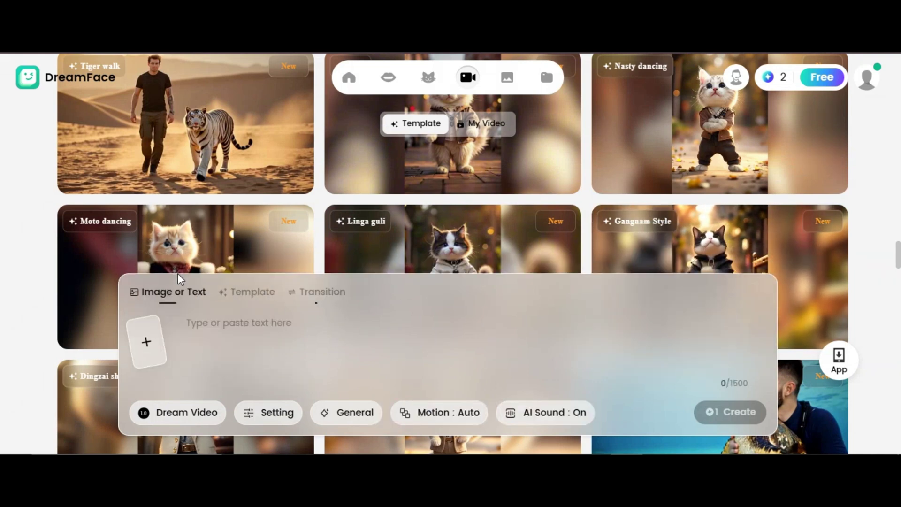
Upload the reference photo, paste the backstage-walk prompt, pick Dream Video 1.5, and create the video
left_click(147, 348)
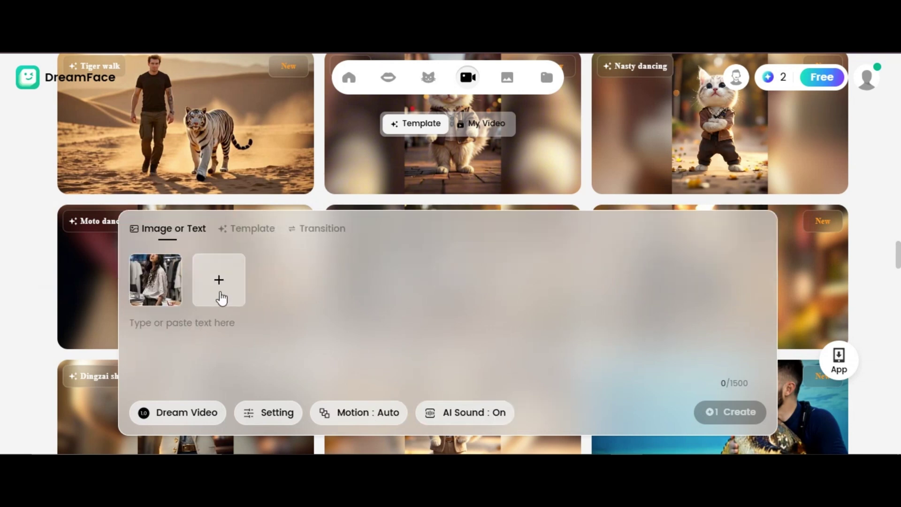
right_click(132, 330)
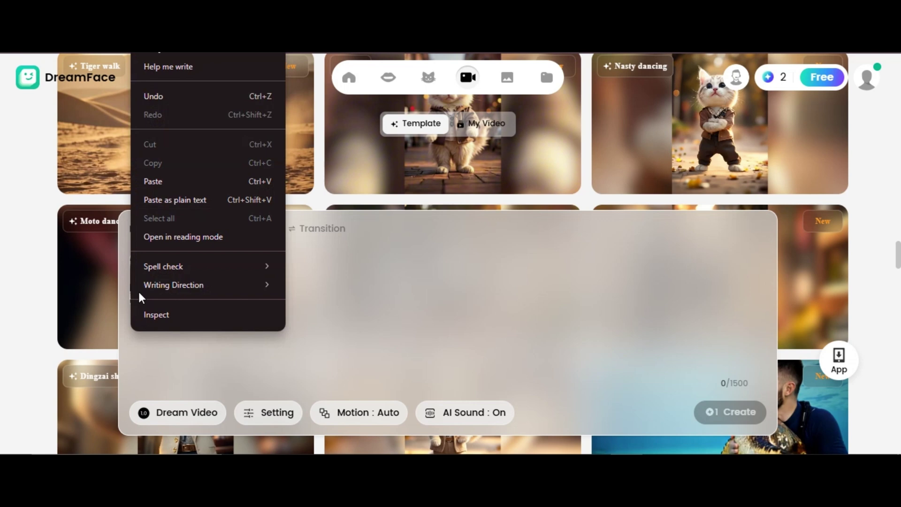
left_click(150, 182)
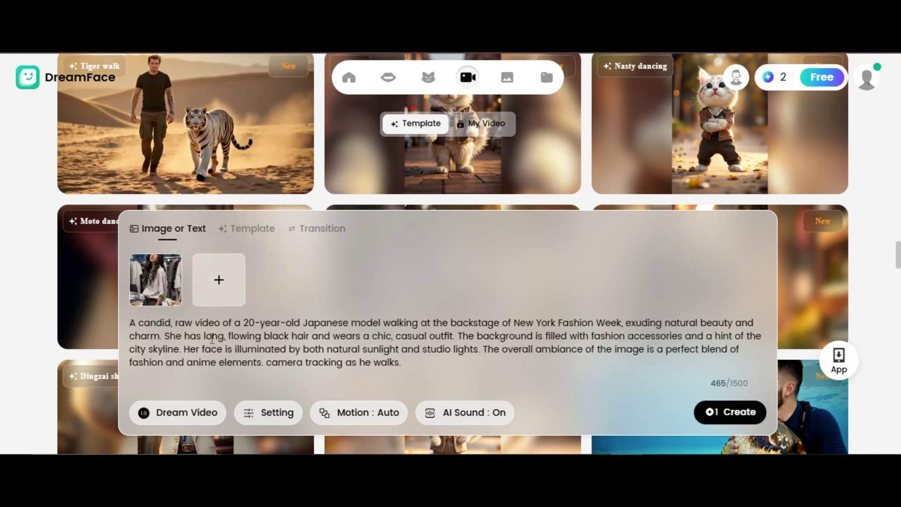
left_click(172, 412)
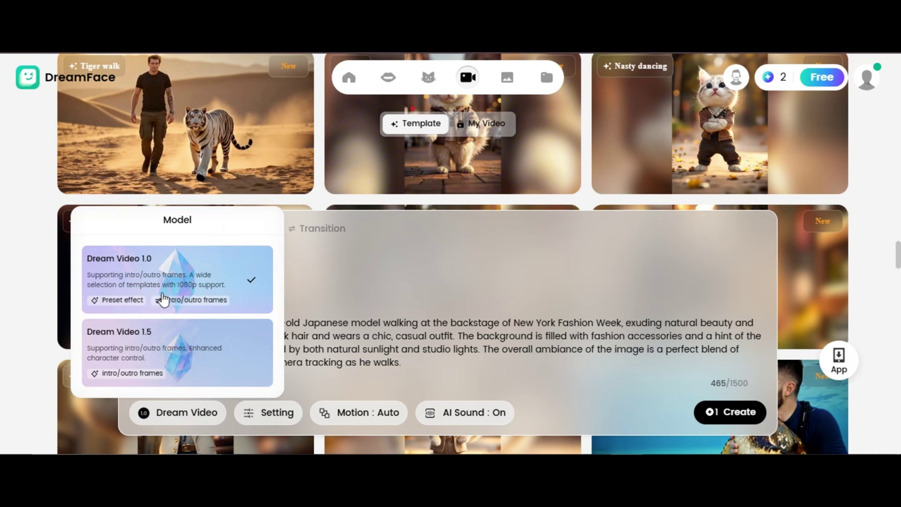
left_click(210, 354)
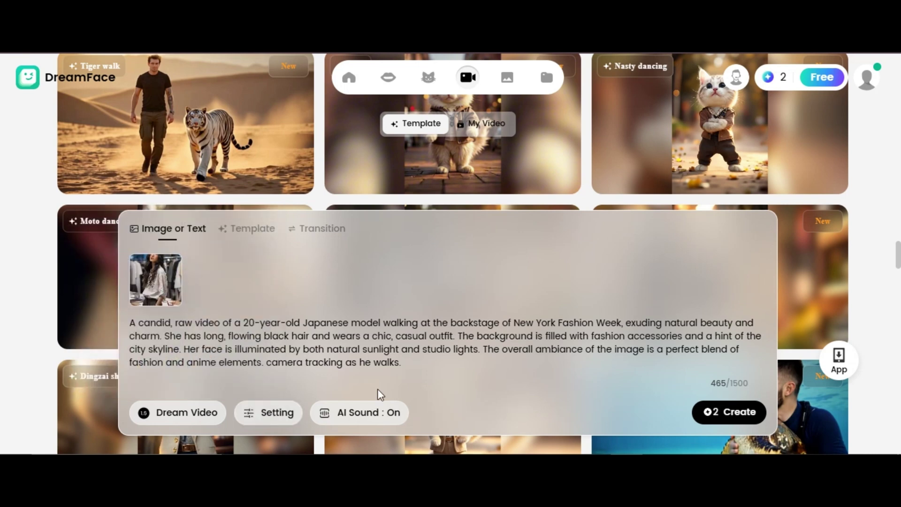
left_click(726, 415)
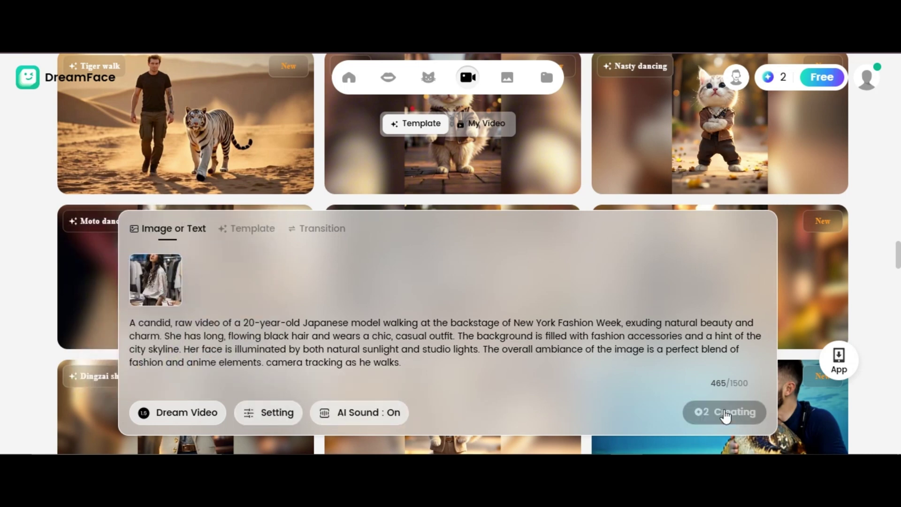
Preview the finished backstage clip of the Japanese model, then close the preview
scroll(661, 383, "down", 3)
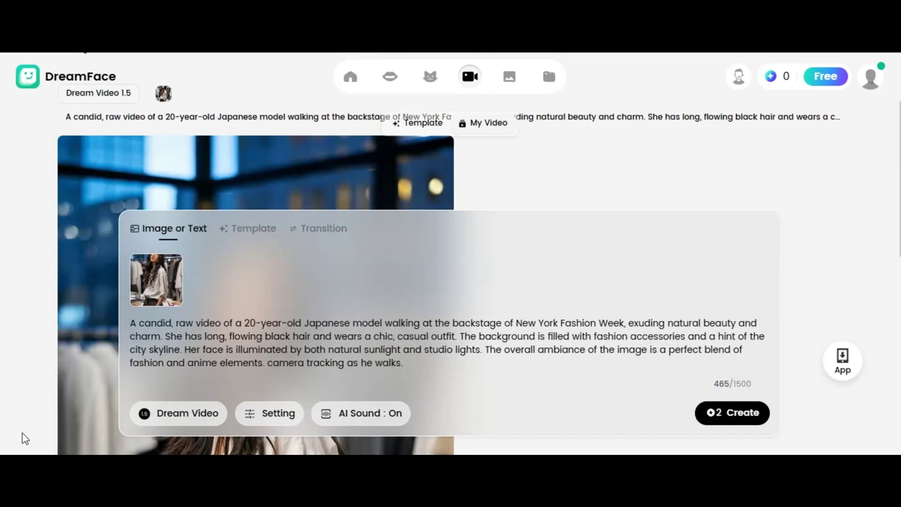
left_click(89, 328)
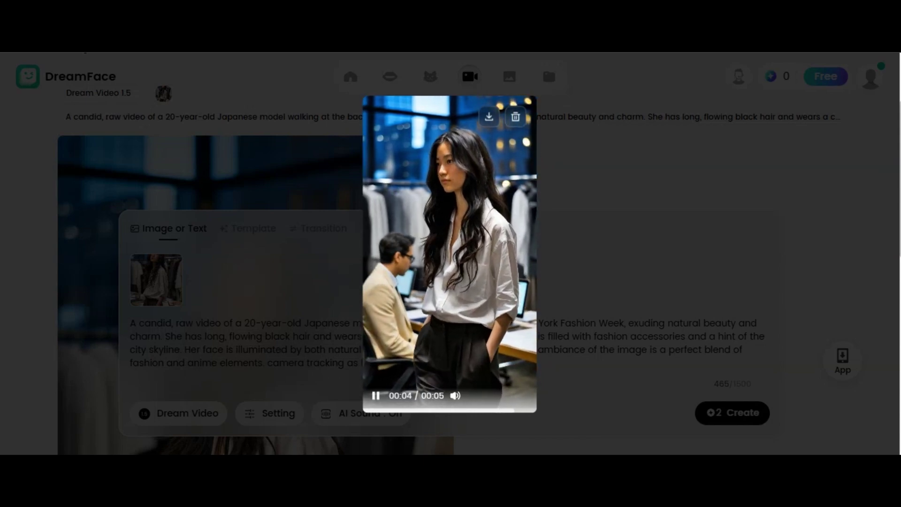
left_click(504, 81)
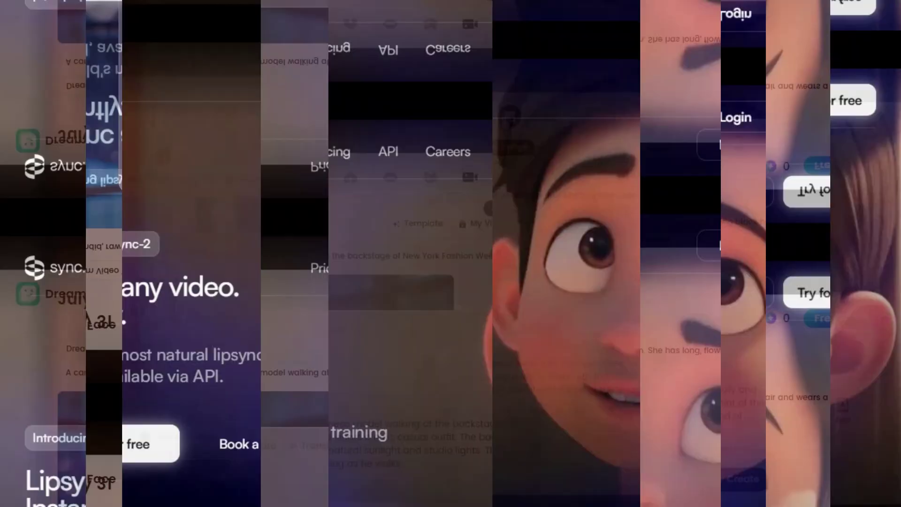
Scroll the sync. lipsync homepage and sign up free to reach the empty projects dashboard
scroll(450, 263, "down", 10)
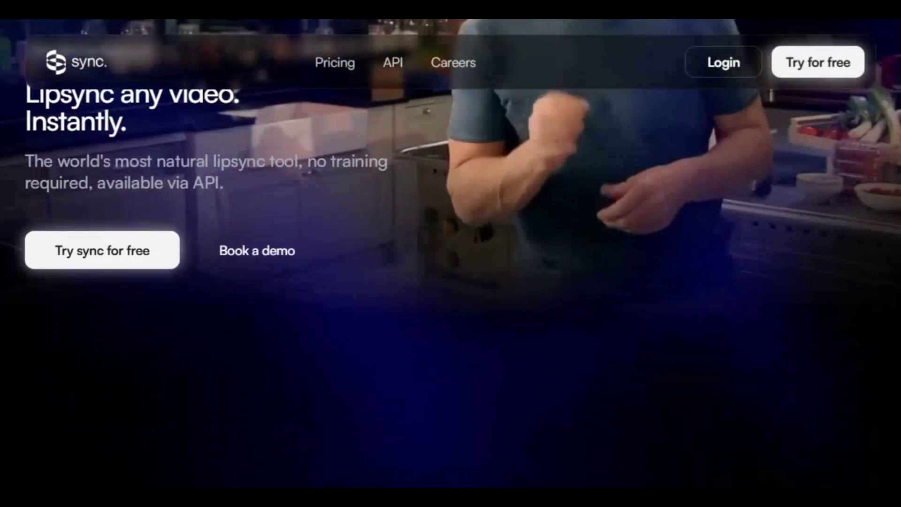
scroll(451, 282, "down", 2)
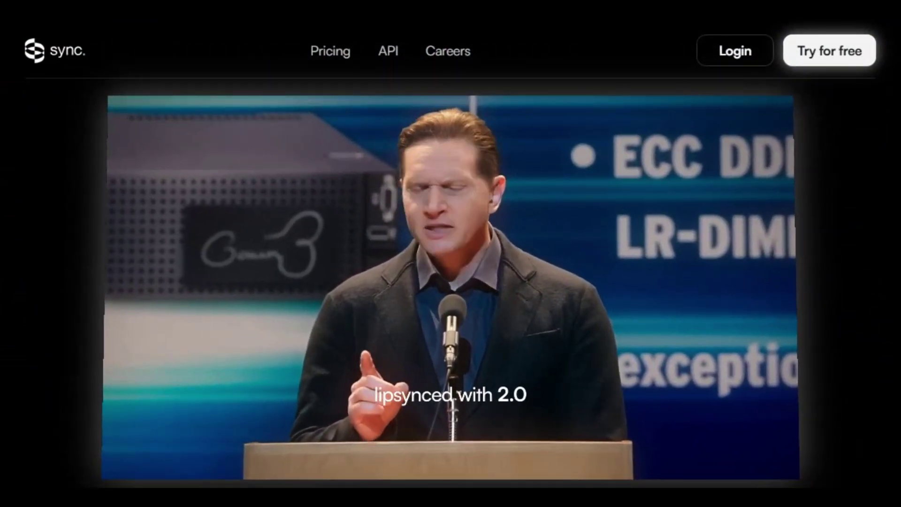
scroll(450, 281, "up", 2)
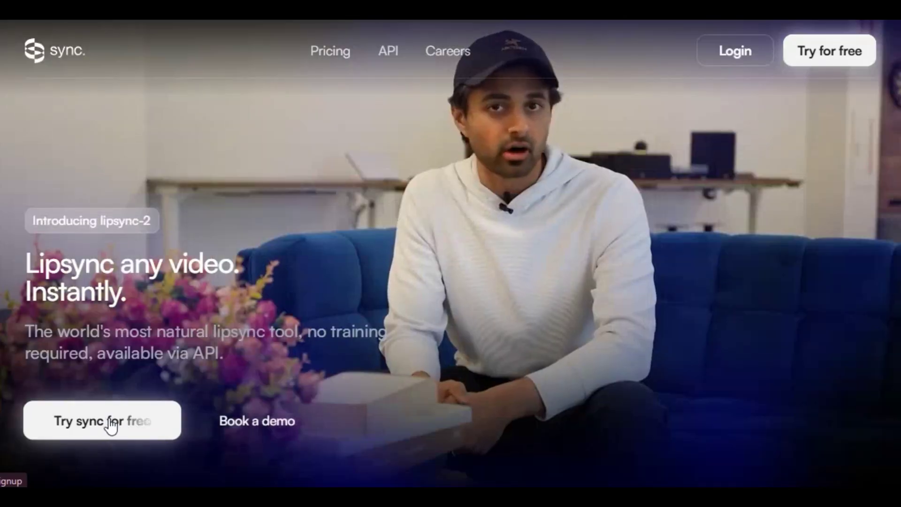
left_click(115, 424)
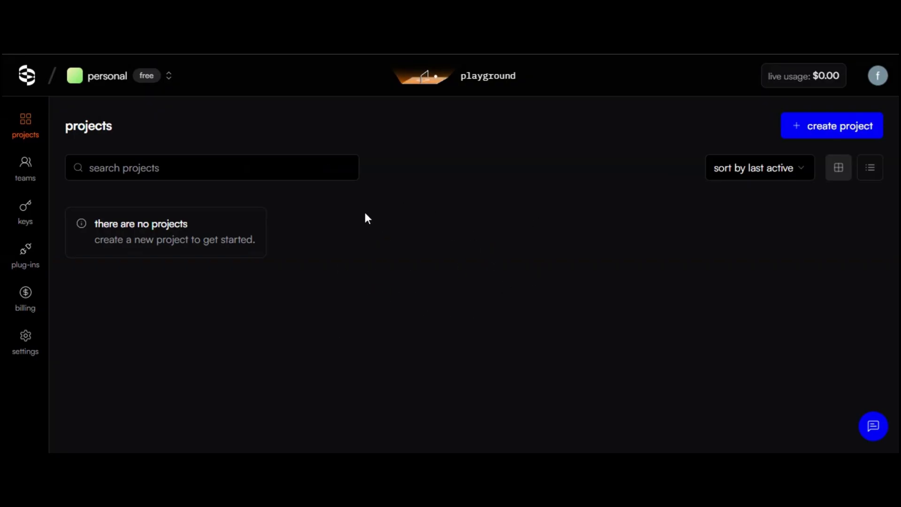
Create a new project called Lipsync with access kept personal
left_click(820, 129)
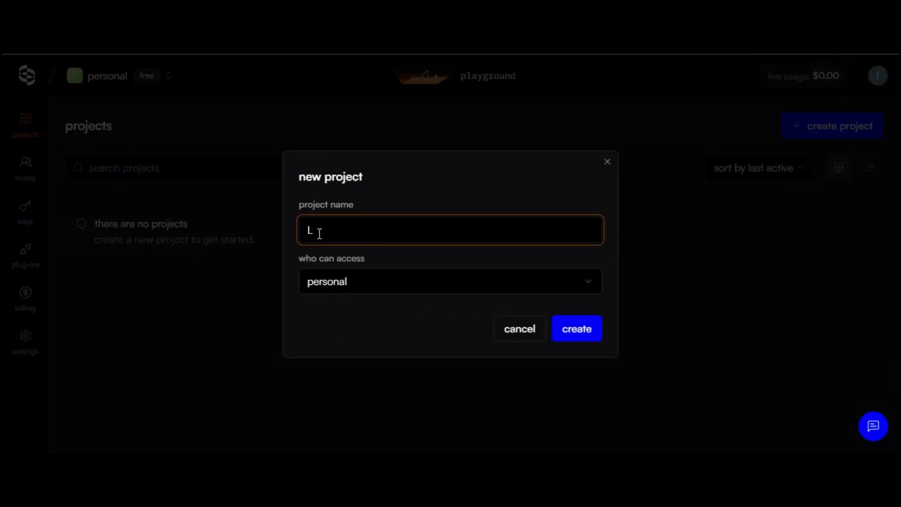
left_click(440, 284)
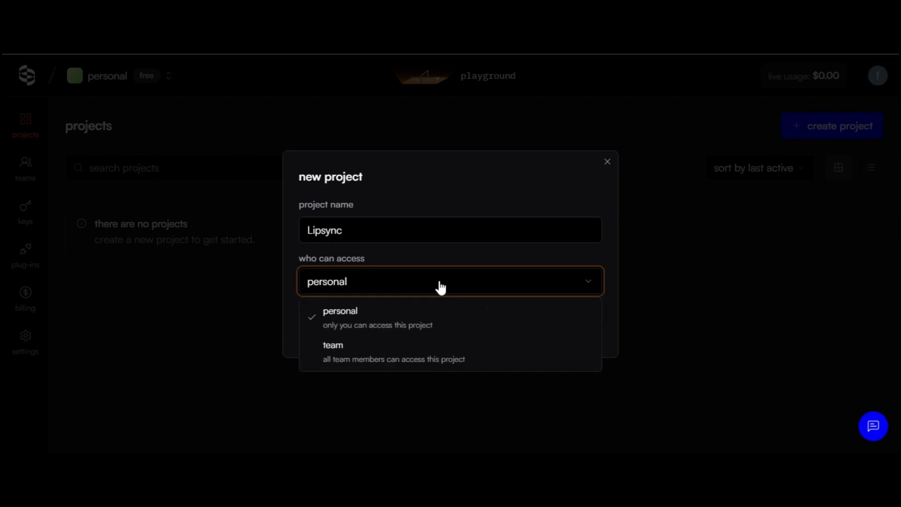
left_click(385, 326)
left_click(574, 330)
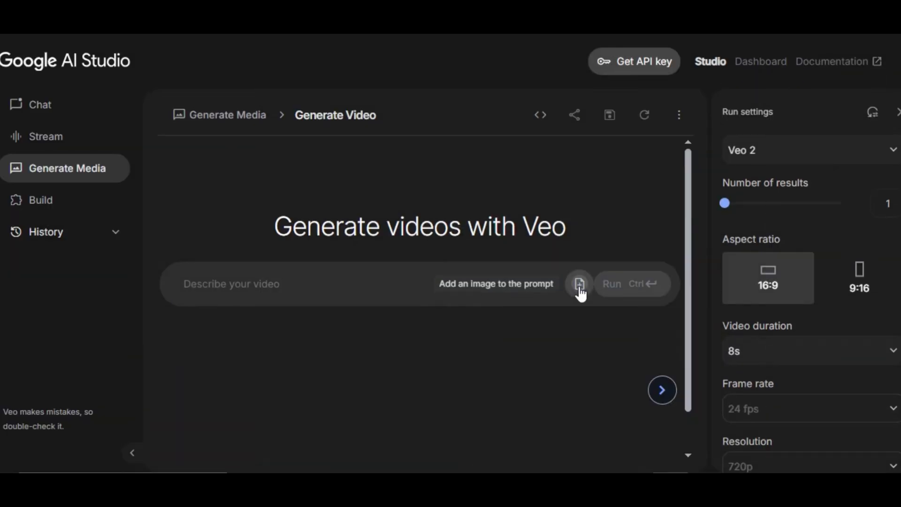
Attach the woman's image, prompt Veo for natural talking while walking, run it, then remove the image
left_click(579, 285)
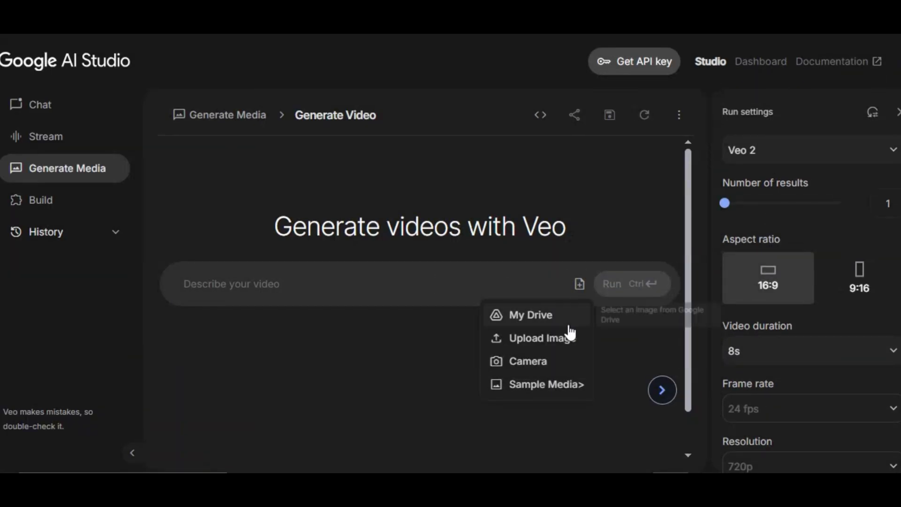
left_click(536, 339)
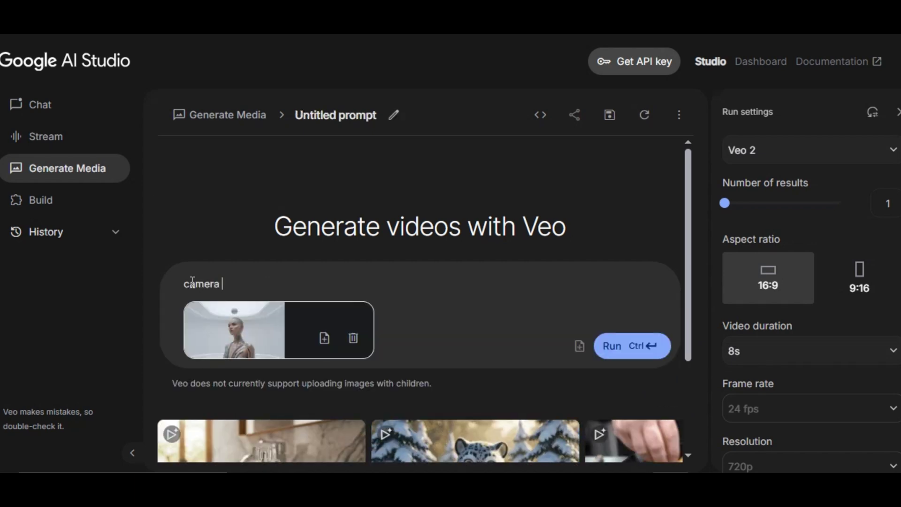
type("tracking on a woman ")
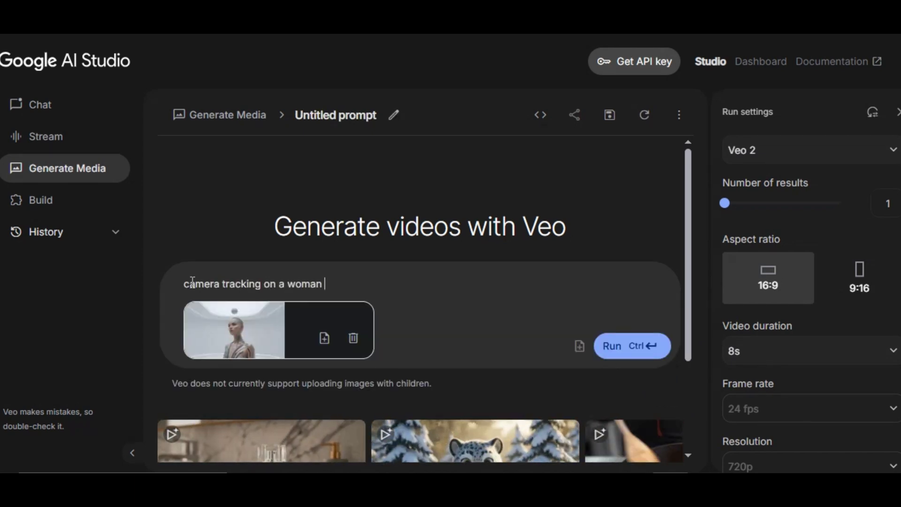
type("talking with natural mouth movement and")
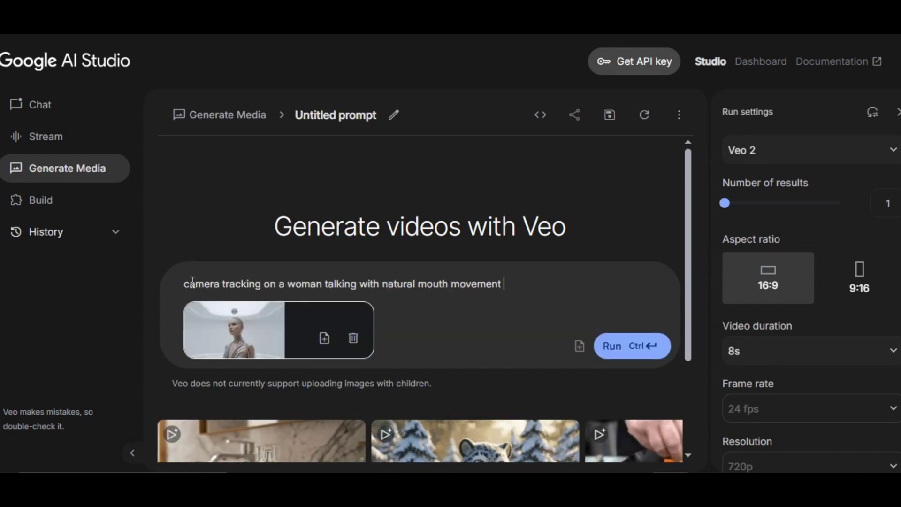
key("BackSpace")
key("BackSpace")
key("BackSpace")
type("while walking wit")
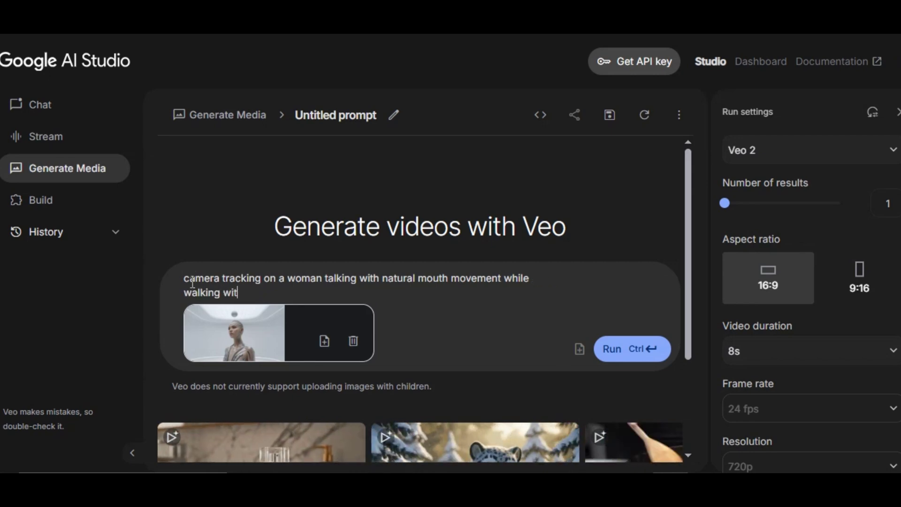
type("h some reactions, natural and realistic")
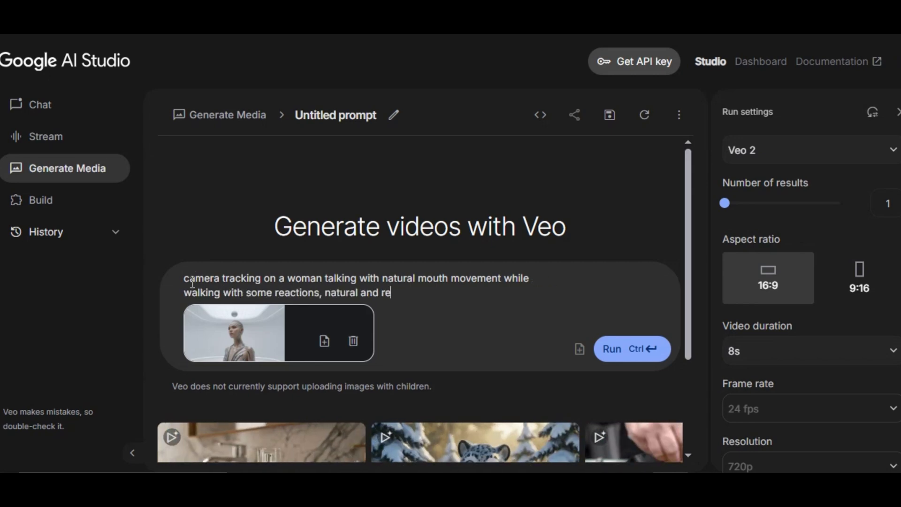
left_click(615, 350)
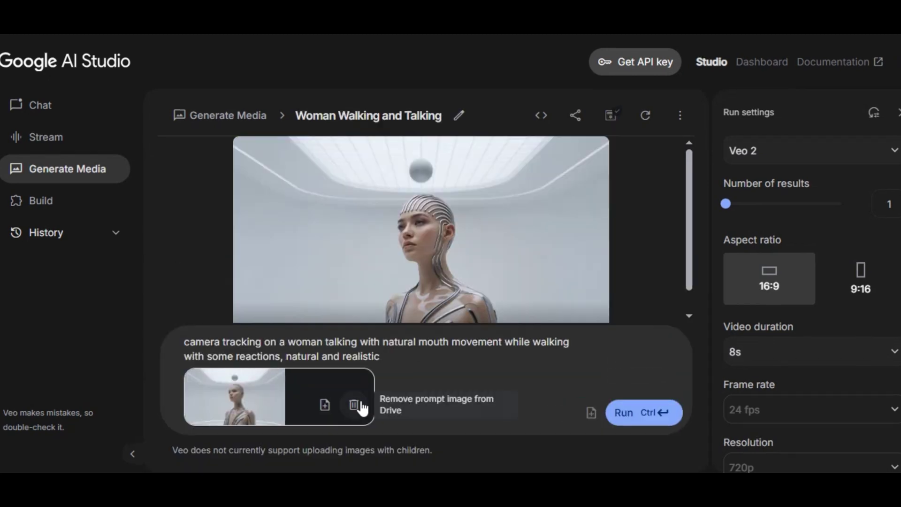
left_click(357, 403)
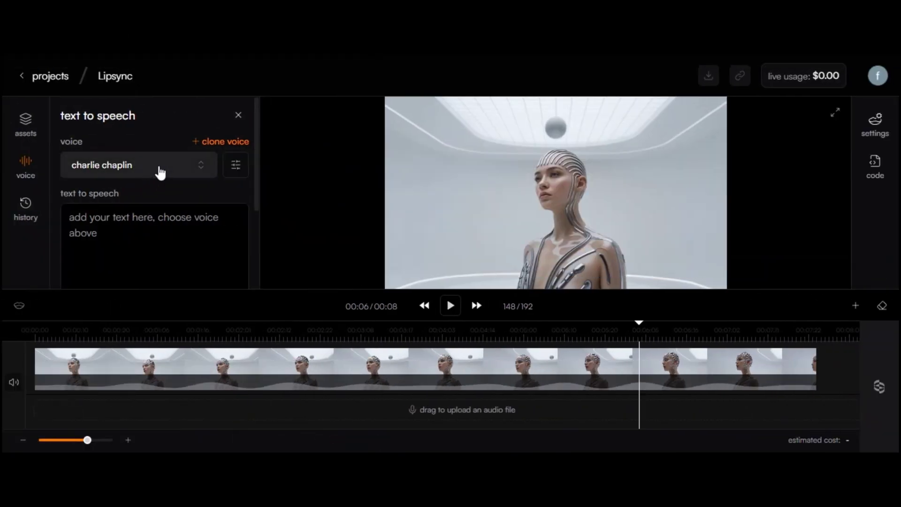
Select the rachel voice for text-to-speech
left_click(161, 170)
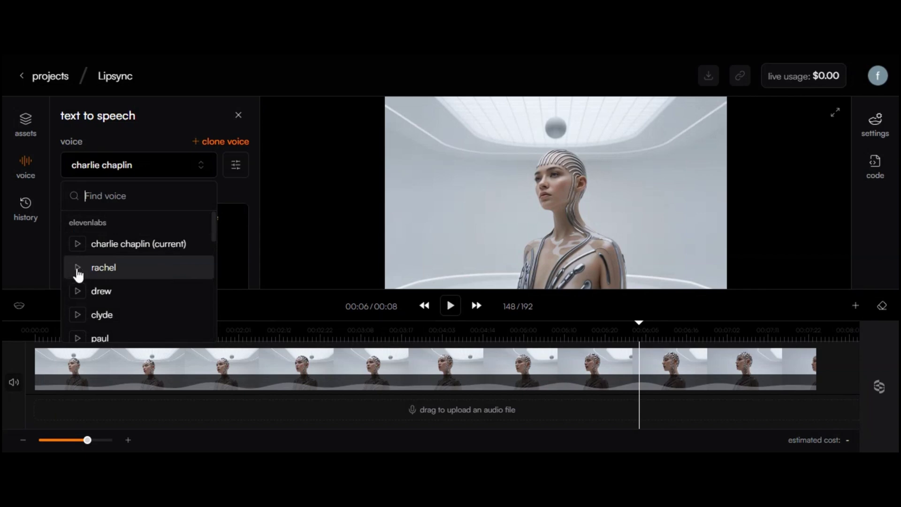
scroll(118, 275, "down", 2)
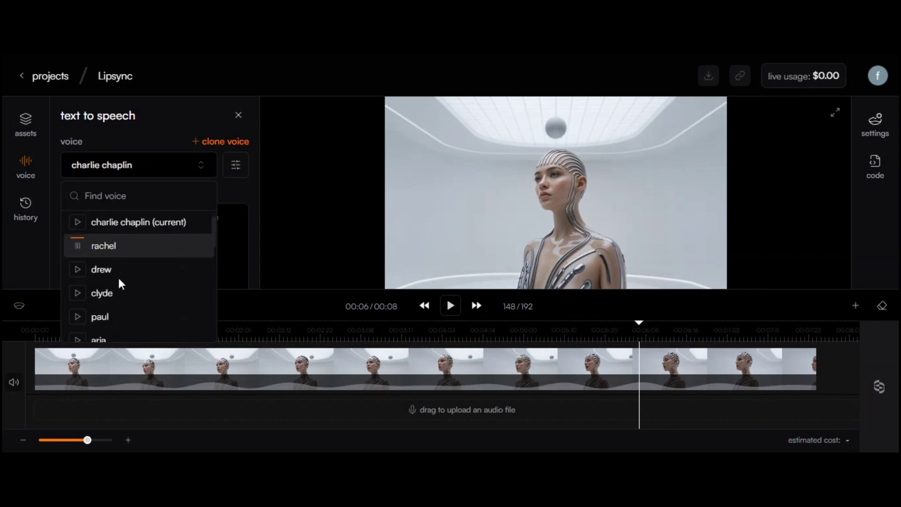
left_click(78, 274)
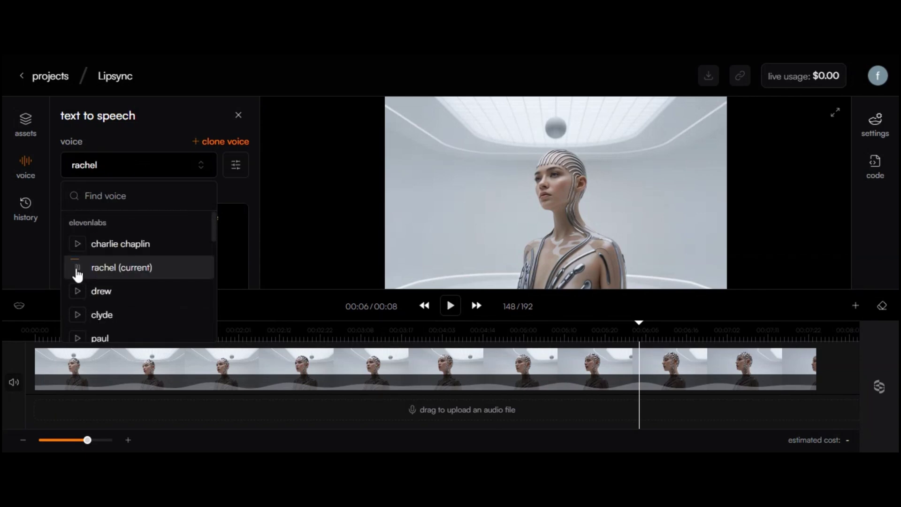
Paste the script into the text-to-speech box and generate the 16-second speech track
left_click(229, 241)
right_click(105, 230)
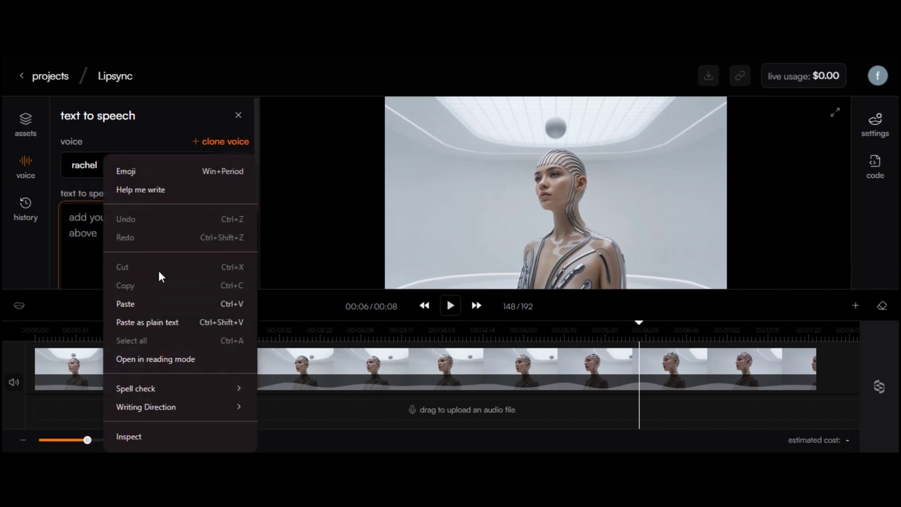
left_click(156, 302)
scroll(155, 228, "down", 2)
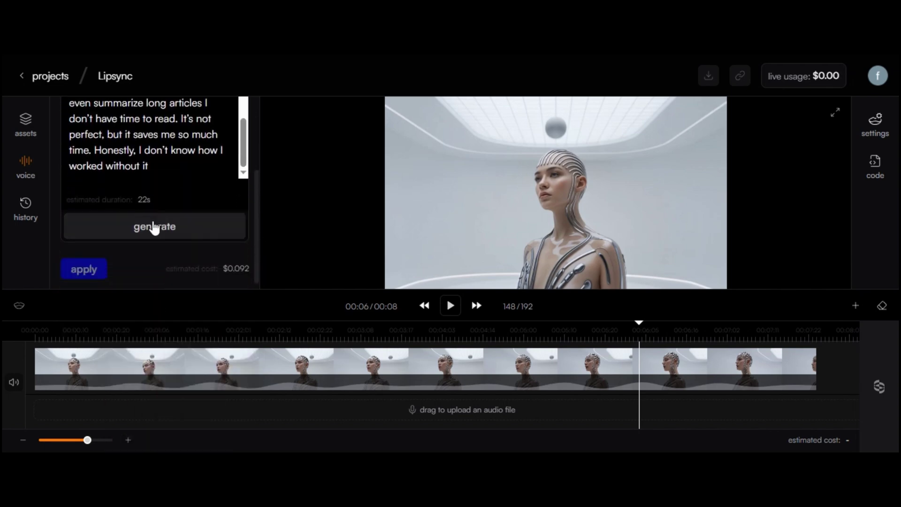
left_click(153, 226)
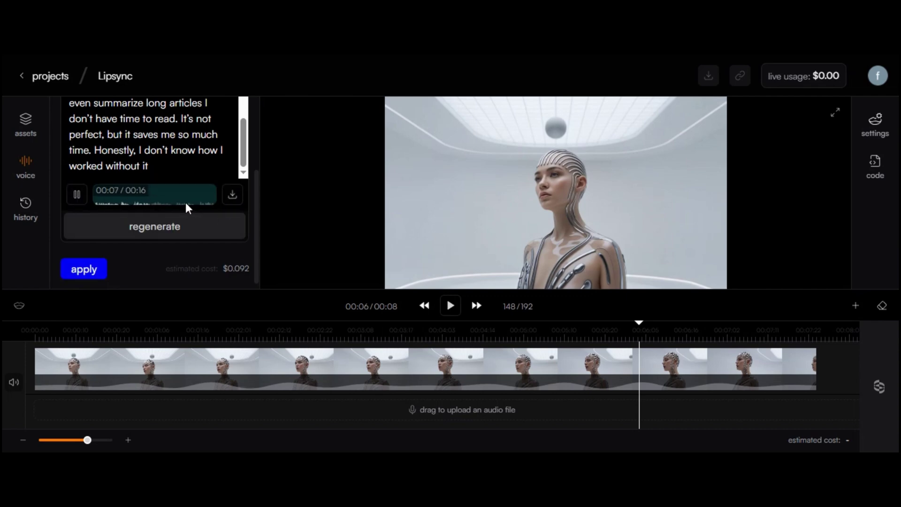
left_click(77, 195)
scroll(178, 203, "down", 1)
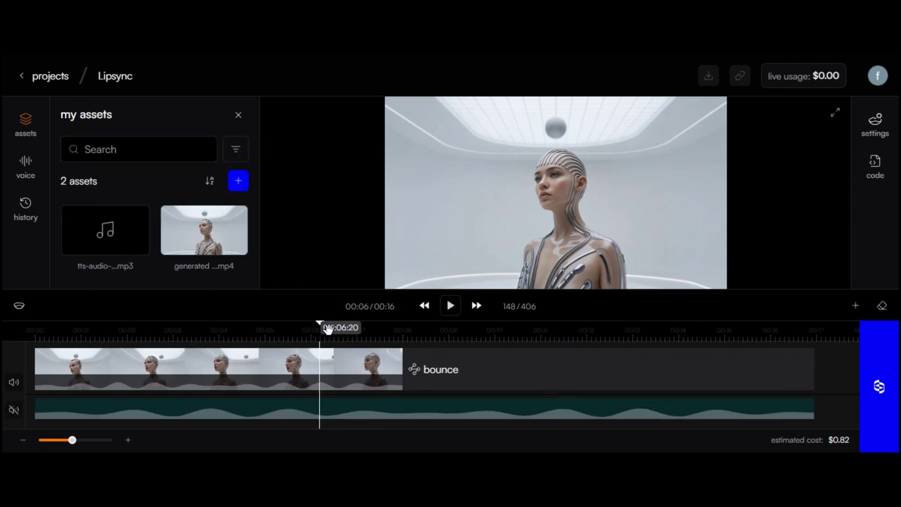
Lip-sync the woman's Veo clip to the rachel speech track and play the lipsynced result
left_click_drag(328, 329, 379, 330)
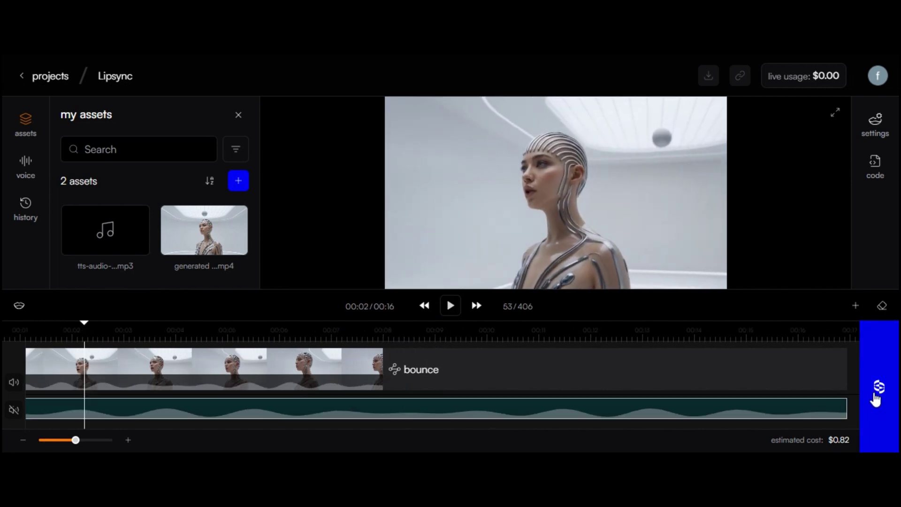
left_click(873, 390)
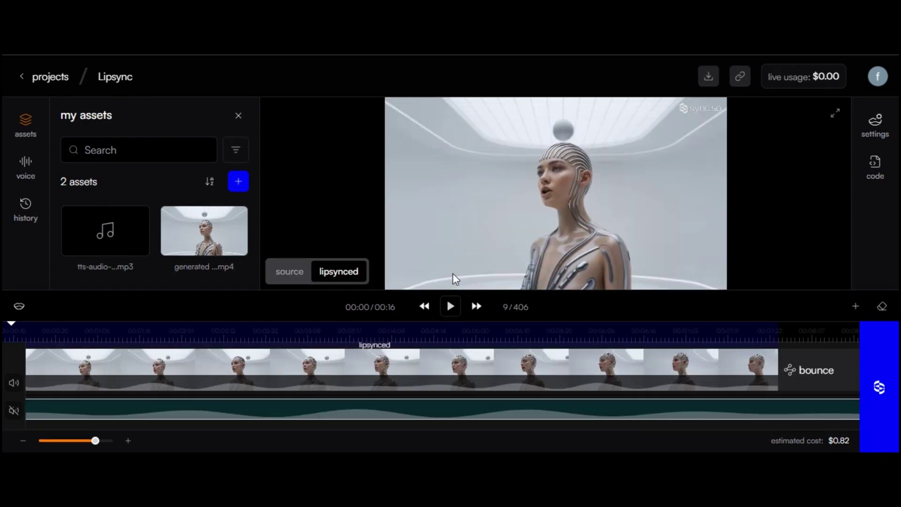
left_click(449, 307)
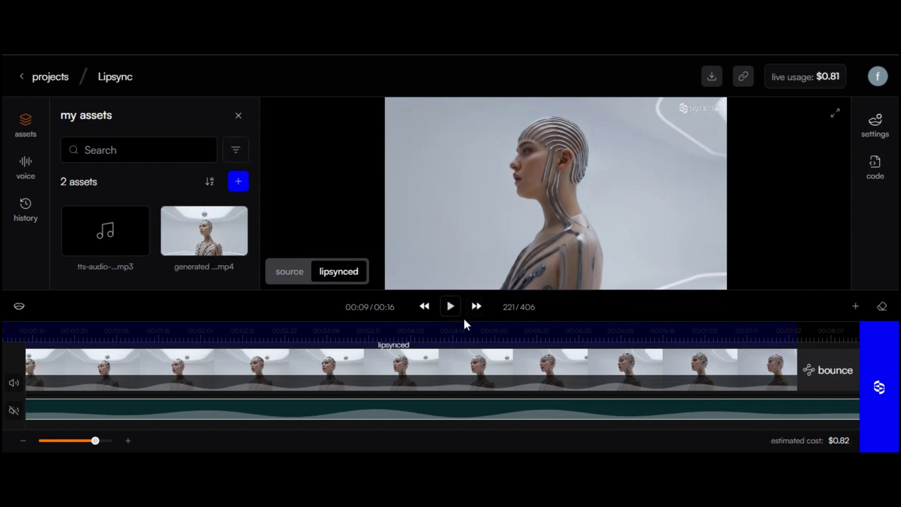
left_click(415, 334)
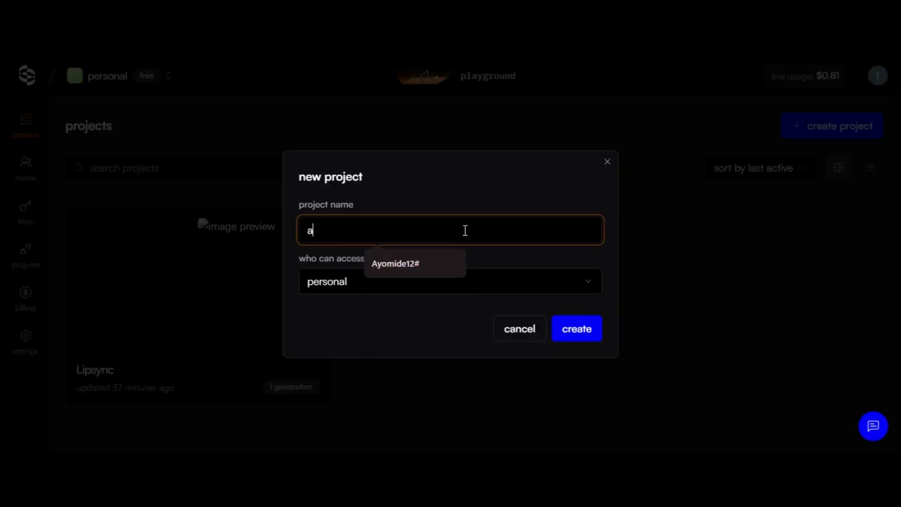
Finish naming the project 'new one', then generate aria-voiced speech from the pasted script
type("w")
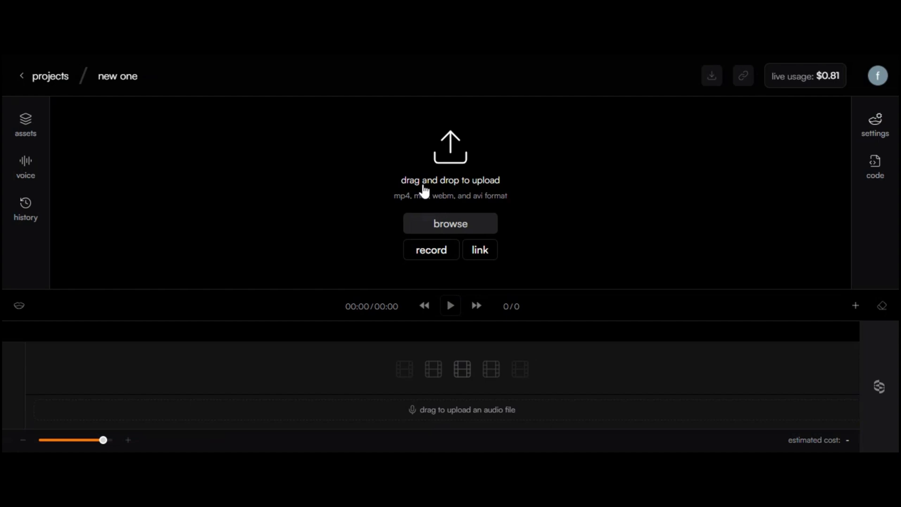
left_click(26, 166)
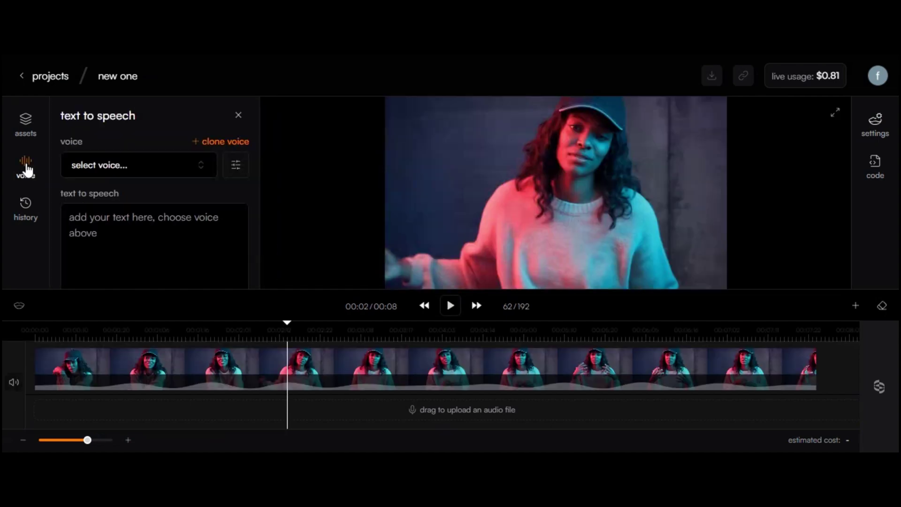
left_click(136, 165)
scroll(98, 223, "down", 4)
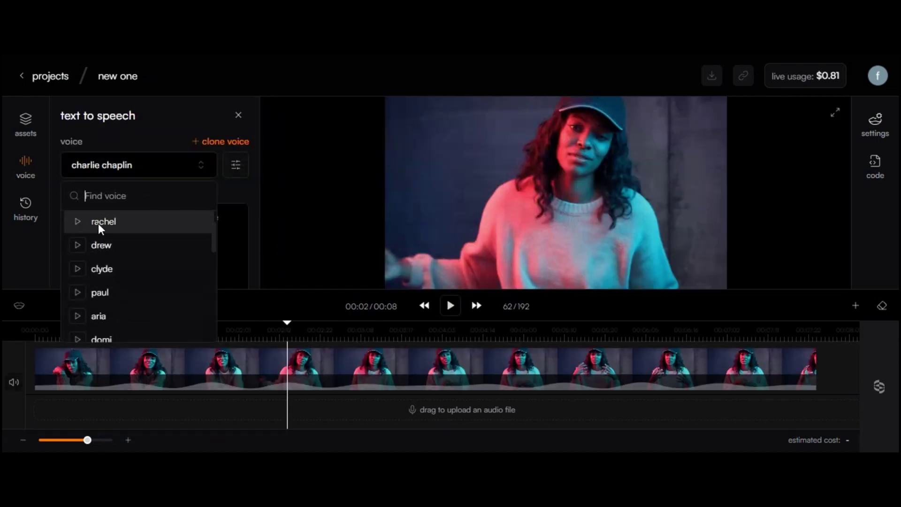
left_click(100, 224)
right_click(102, 226)
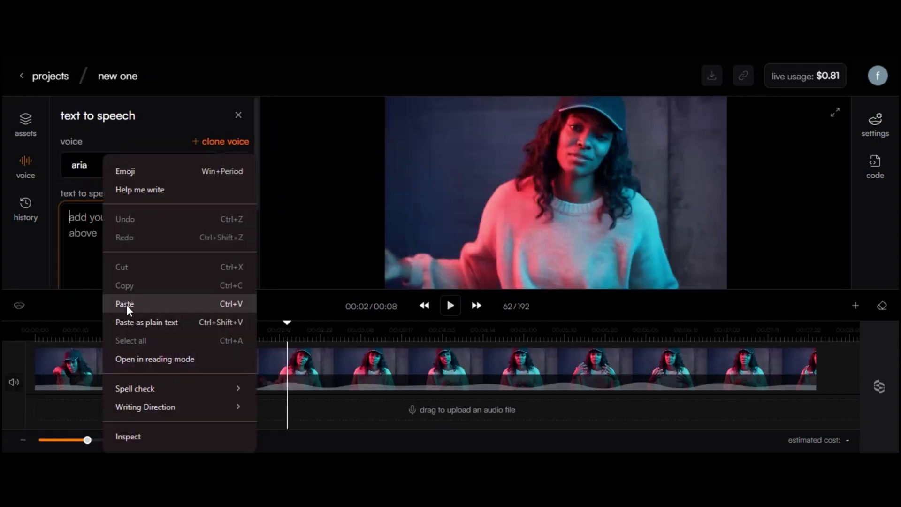
left_click(125, 305)
left_click(181, 224)
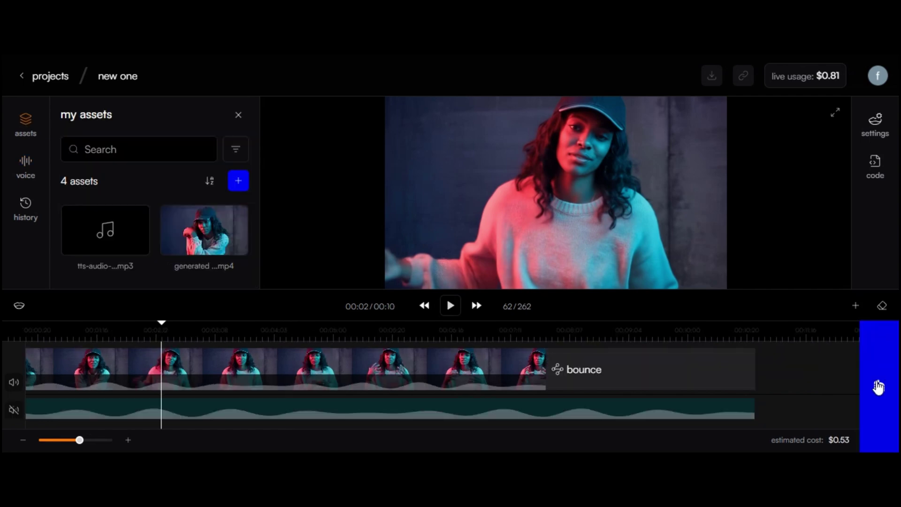
Lip-sync the cap-wearing woman's video, play it twice, and scroll the lipsync-2 homepage
left_click_drag(878, 387, 879, 385)
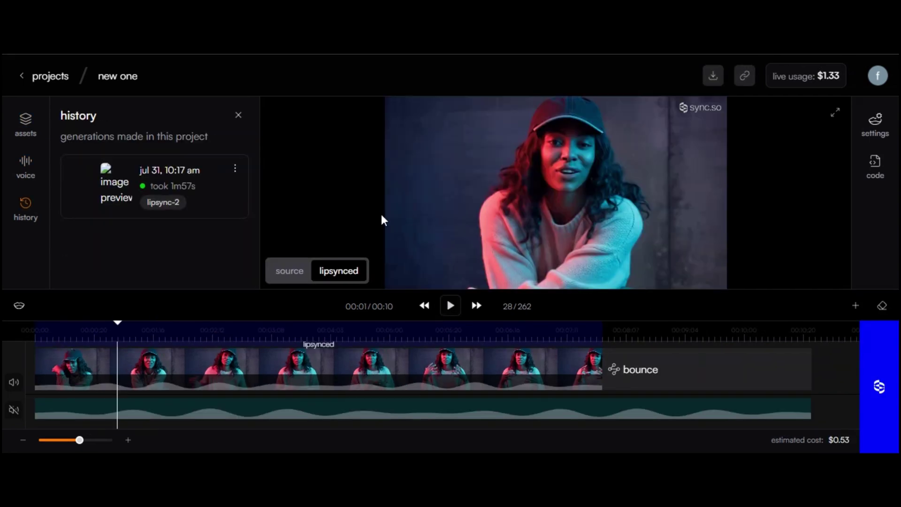
left_click(450, 306)
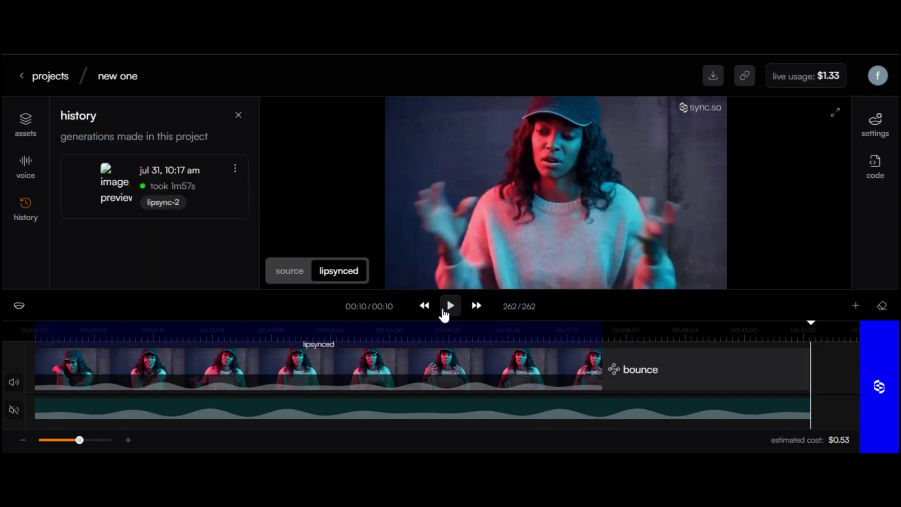
left_click(449, 306)
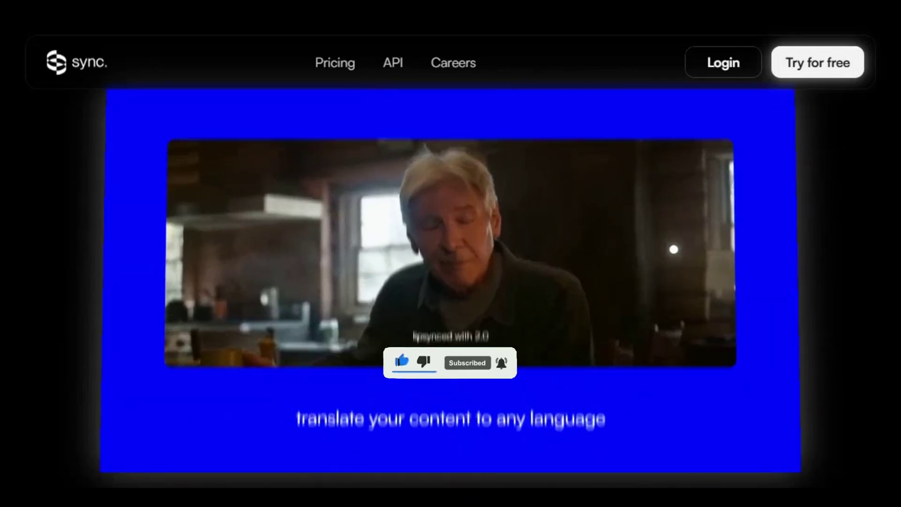
scroll(450, 281, "down", 5)
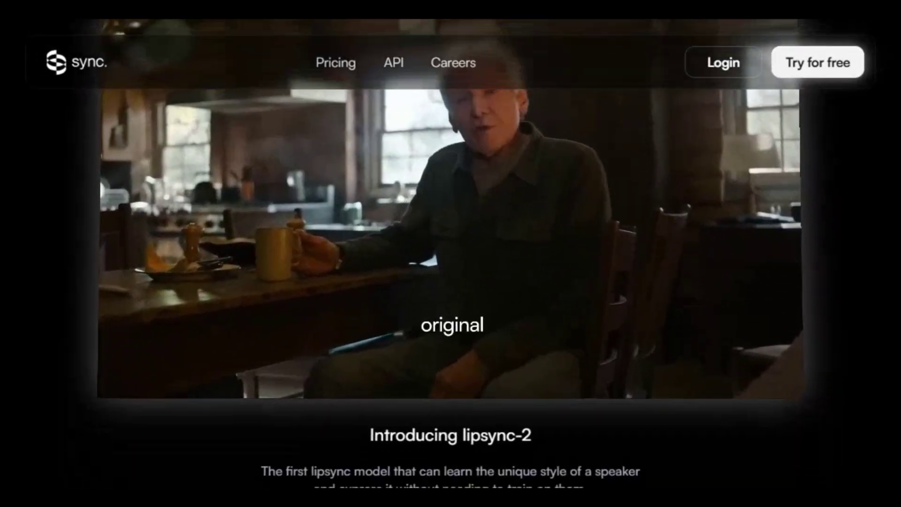